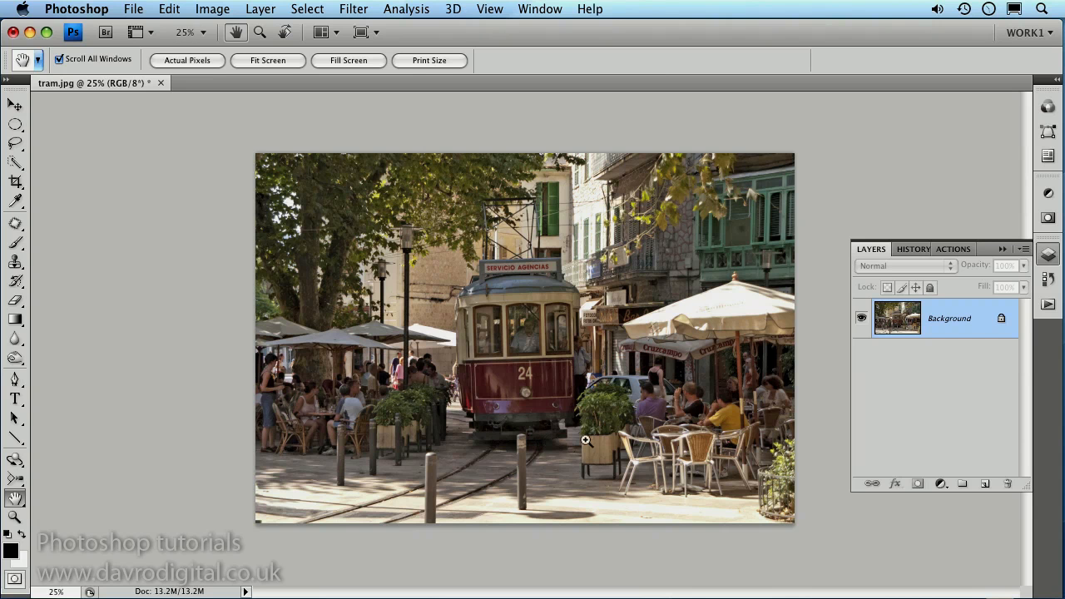
# Duplicate the Background layer and open the Topaz Clean 2 filter on the copy, previewed at 100%
pyautogui.press('super+j')
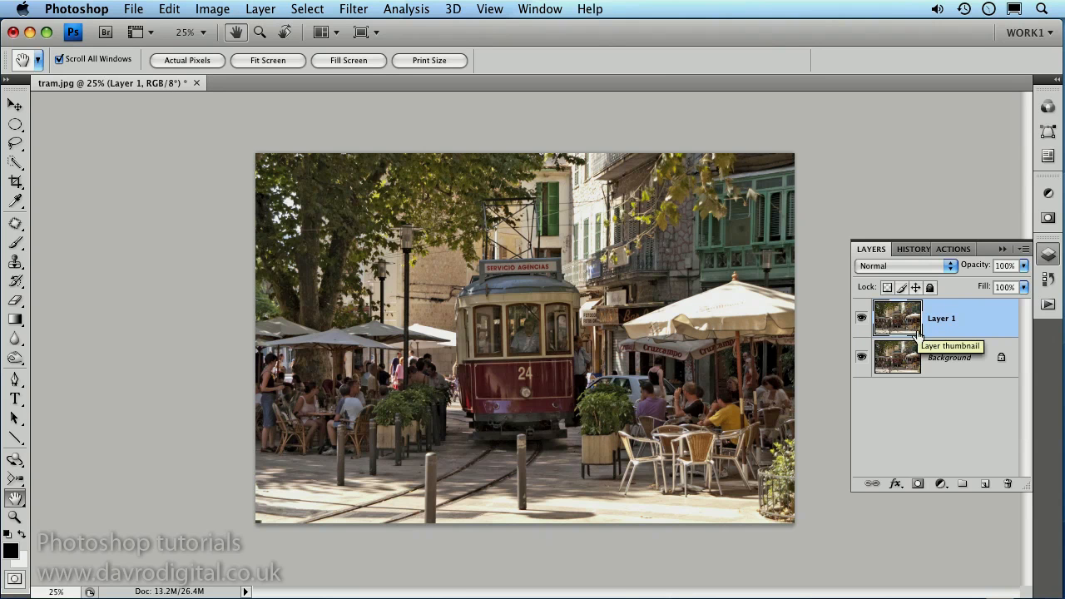
pyautogui.click(353, 9)
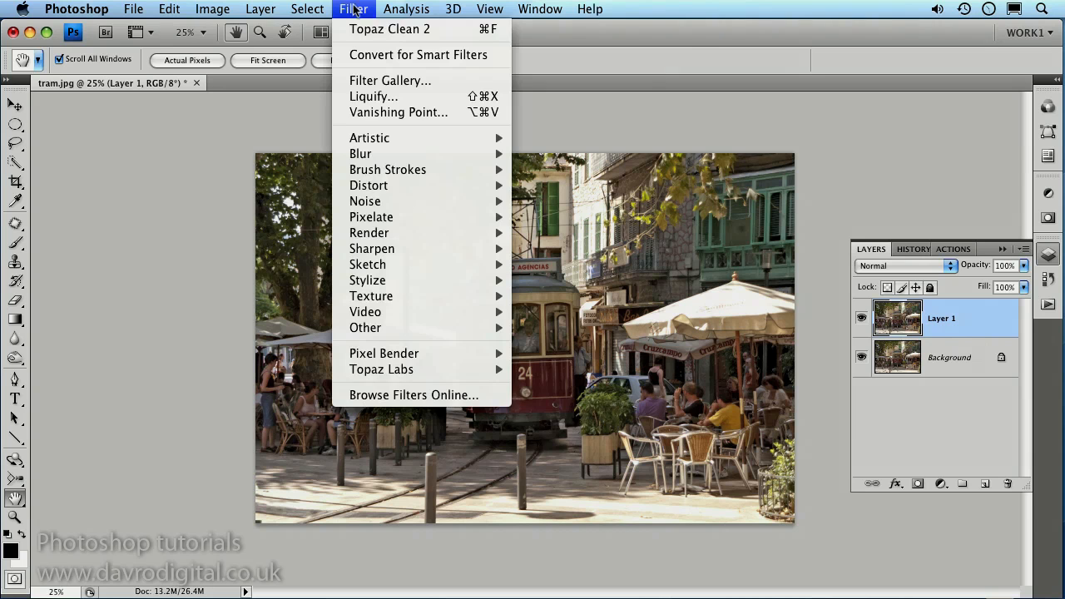
pyautogui.moveTo(389, 371)
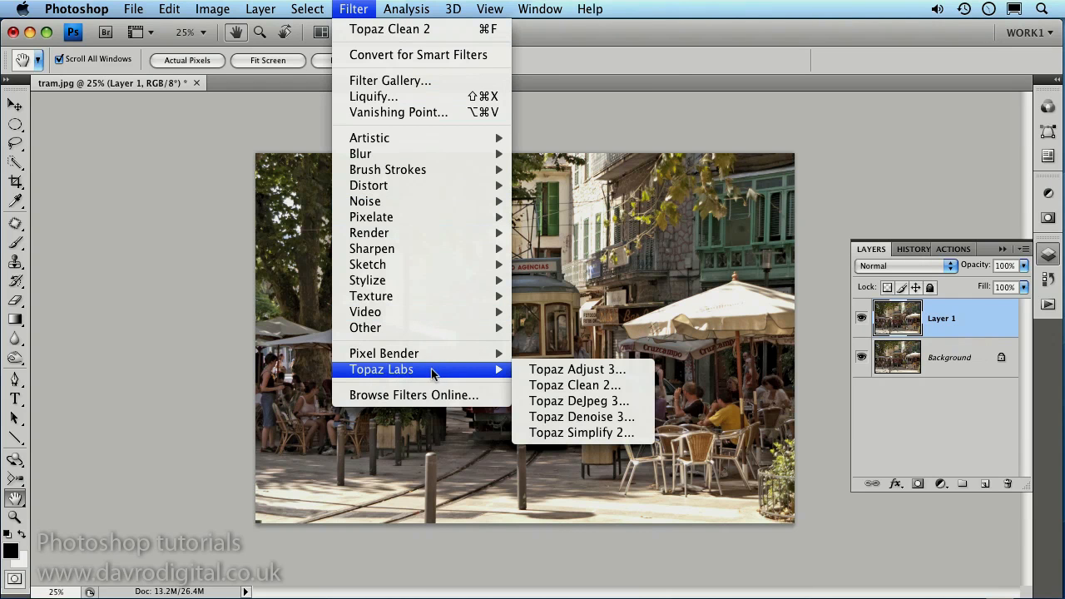
pyautogui.click(574, 387)
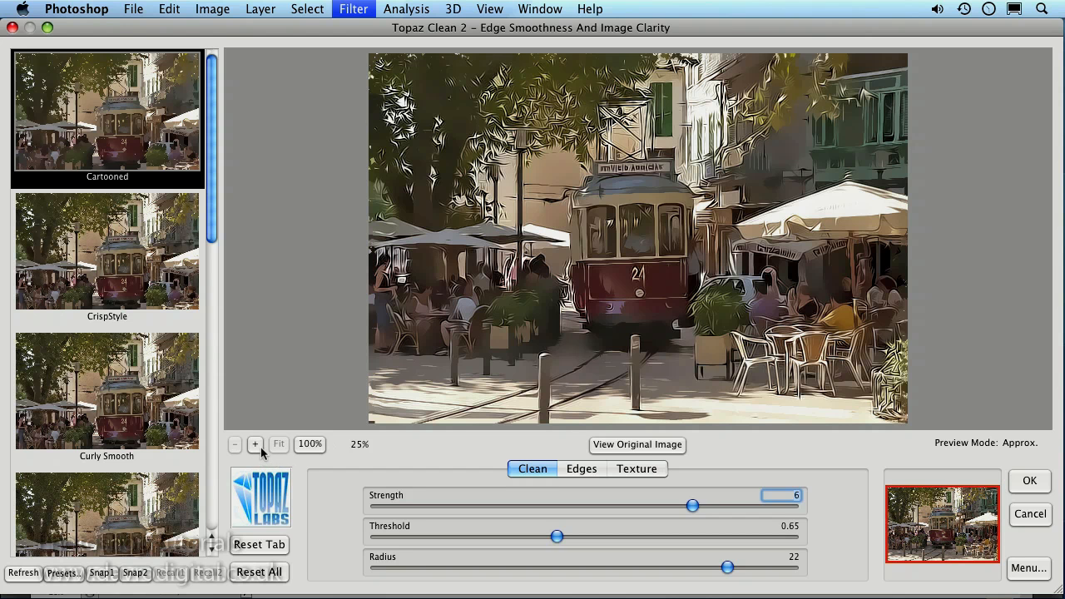
pyautogui.click(311, 446)
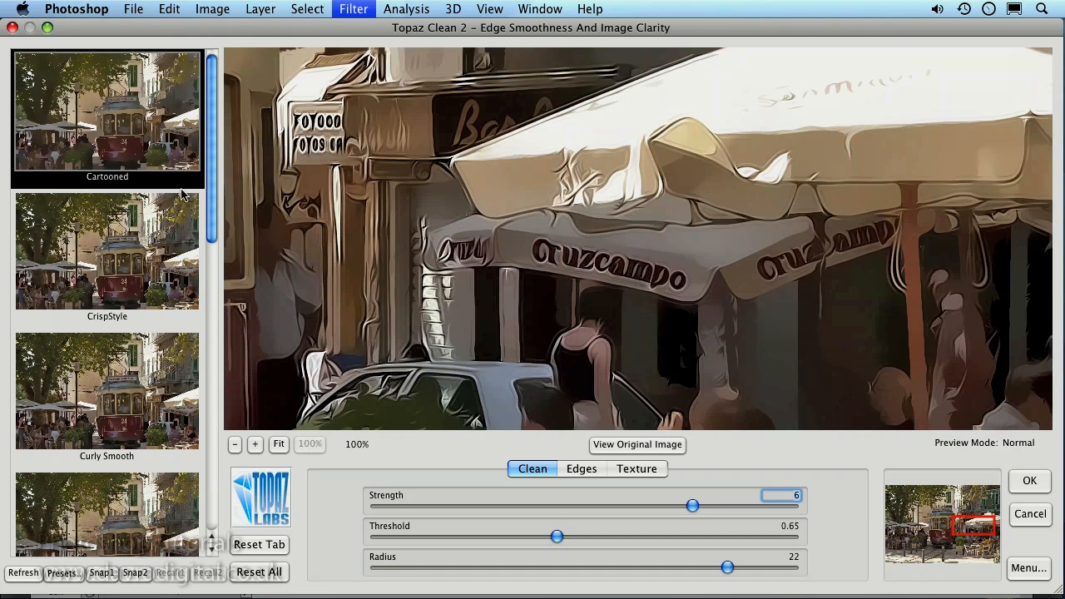
# Try the Cartooned, Curly Smooth and SkinEven presets, checking the effect on the people at the café tables
pyautogui.click(135, 148)
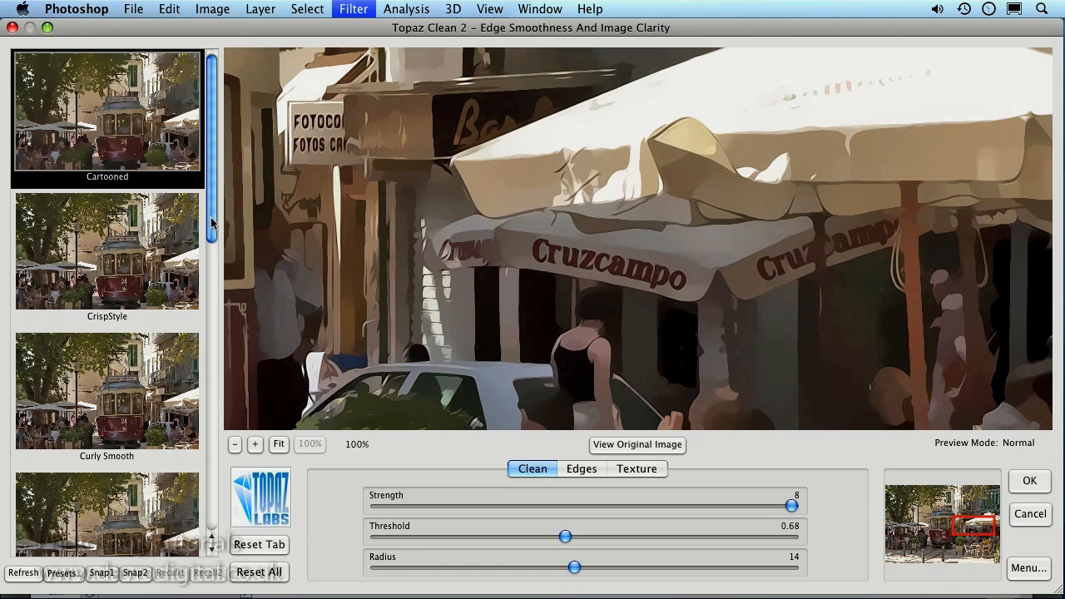
pyautogui.moveTo(213, 223); pyautogui.dragTo(213, 275)
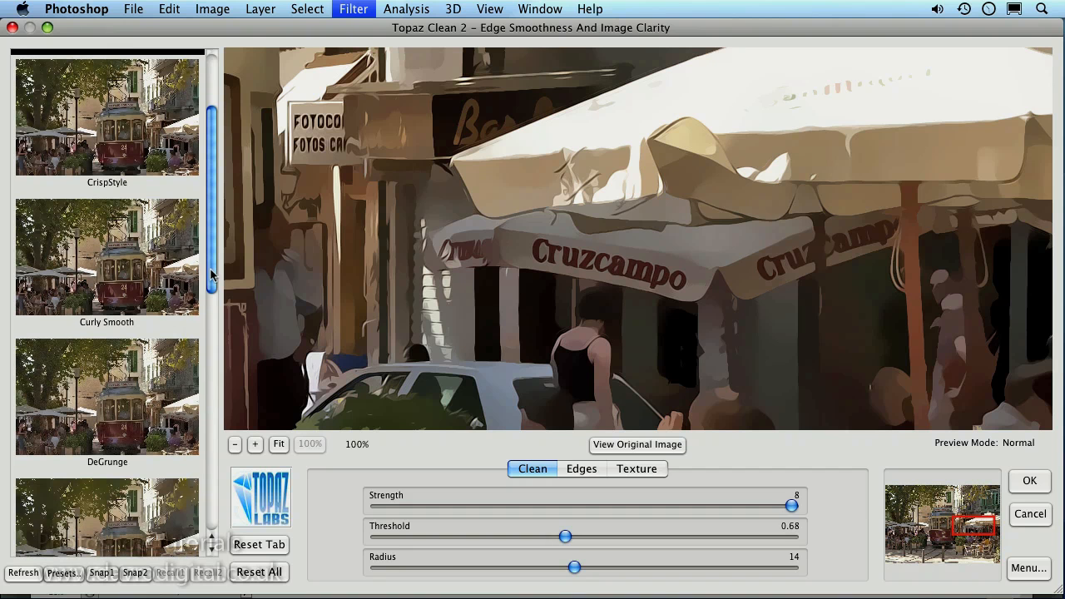
pyautogui.click(119, 268)
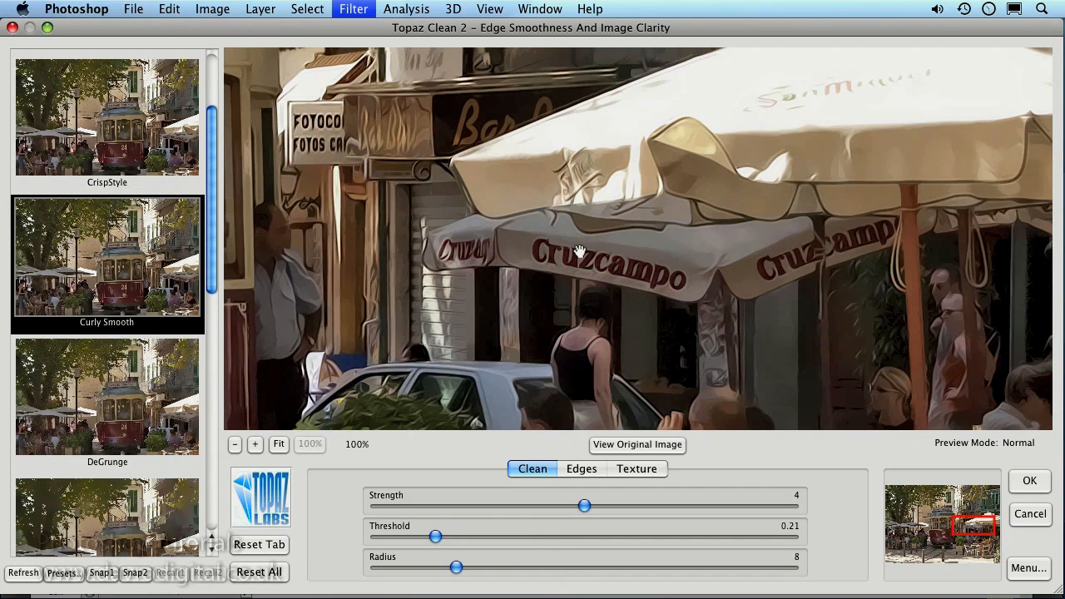
pyautogui.moveTo(471, 349); pyautogui.dragTo(785, 289)
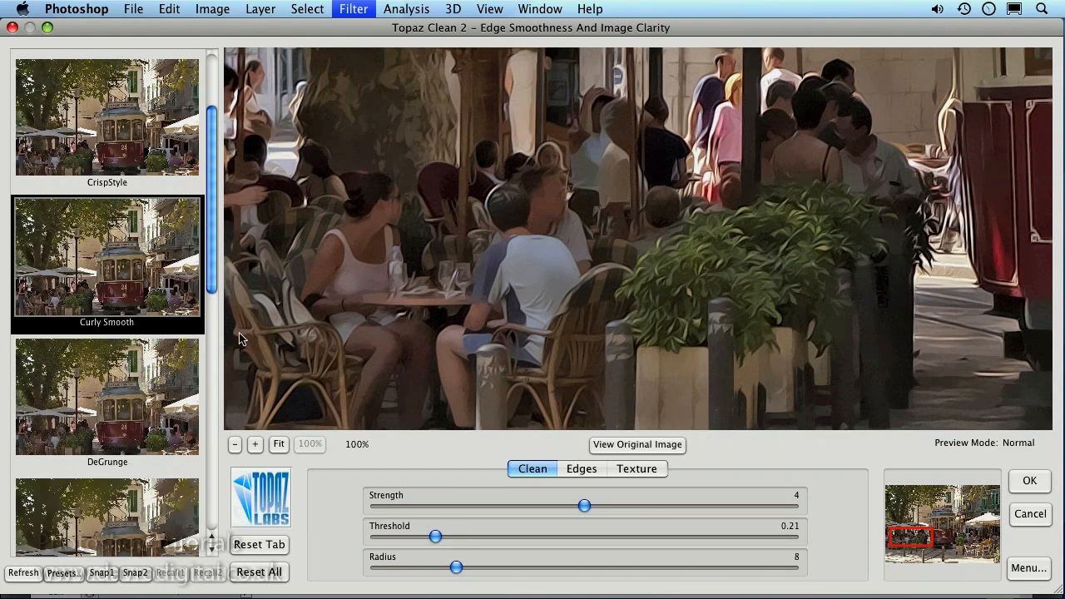
pyautogui.moveTo(212, 281); pyautogui.dragTo(222, 451)
pyautogui.scroll(3, 221, 446)
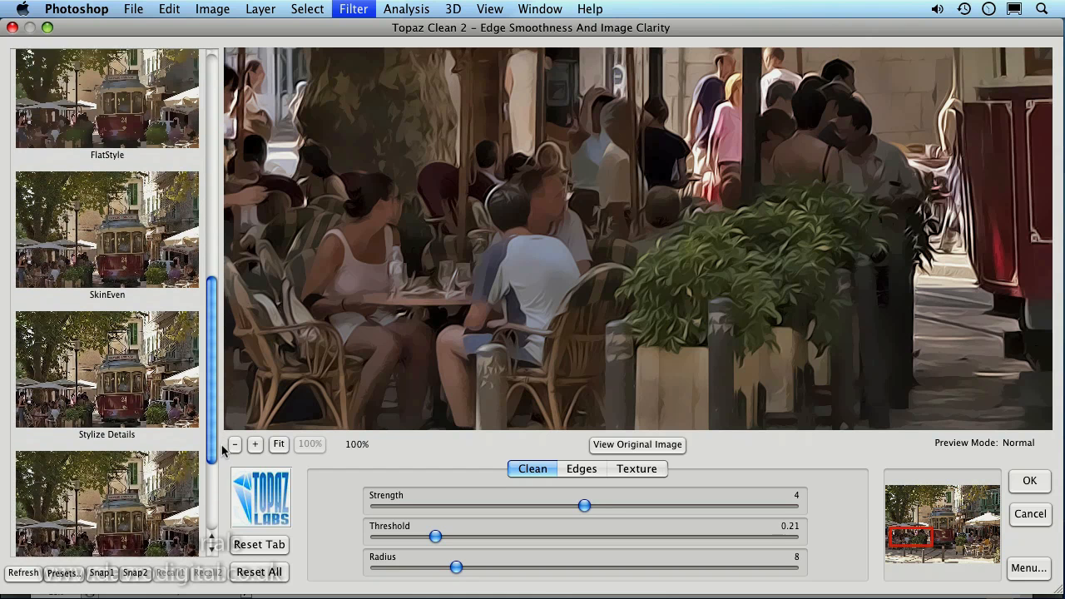
pyautogui.click(142, 325)
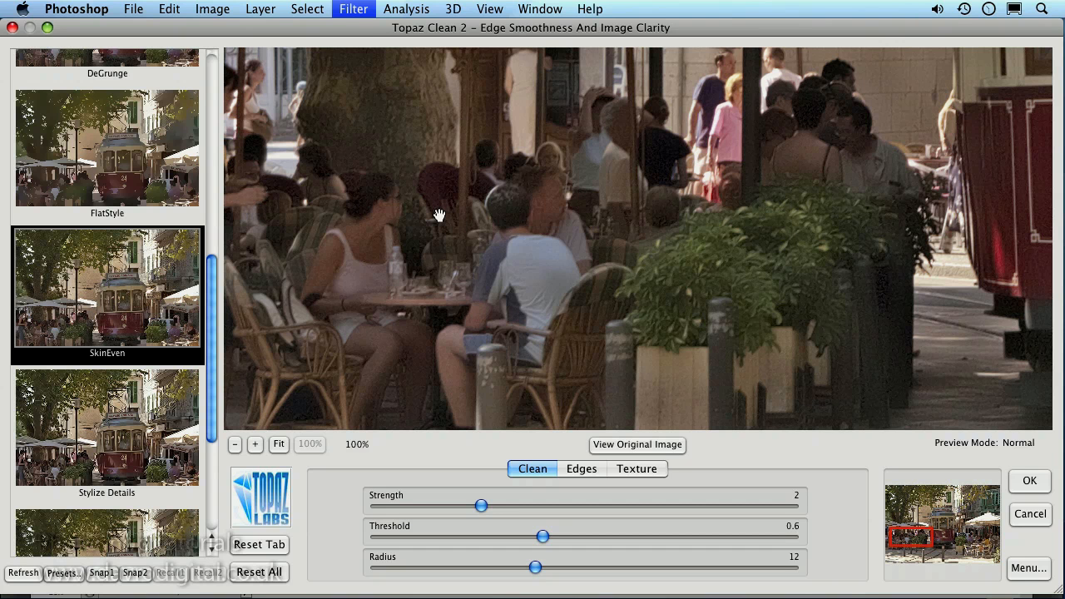
# Apply the Cartooned preset as the starting point
pyautogui.moveTo(211, 279); pyautogui.dragTo(201, 171)
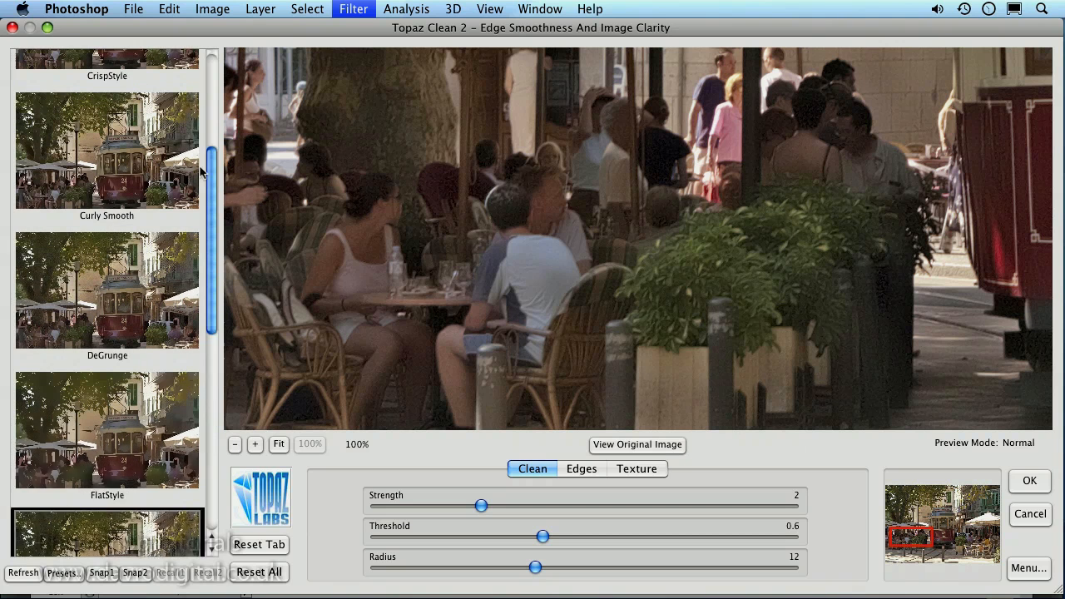
pyautogui.scroll(3, 201, 170)
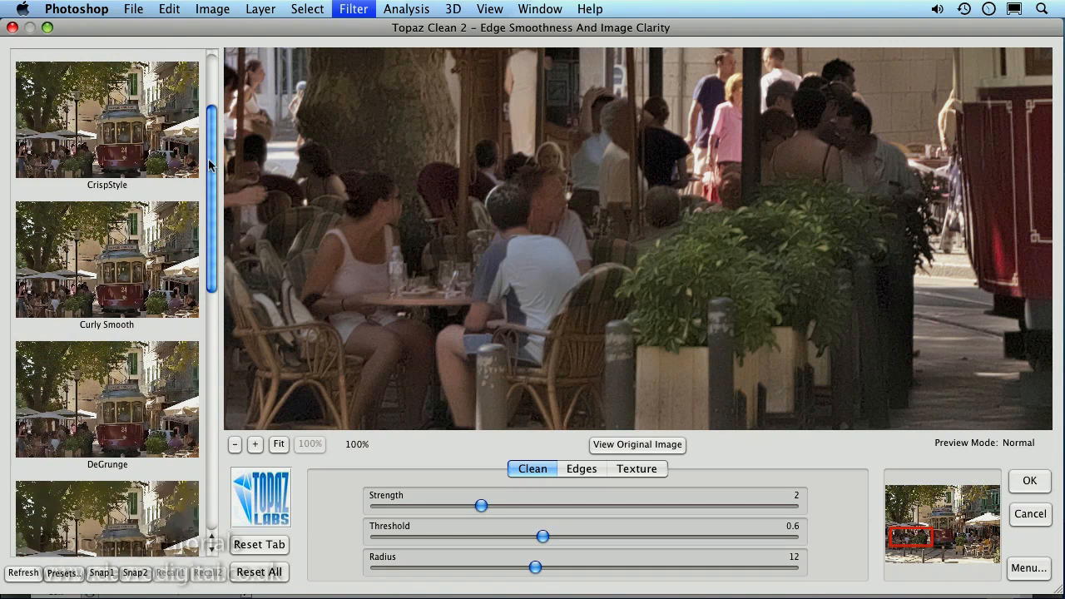
pyautogui.scroll(4, 210, 165)
pyautogui.click(124, 121)
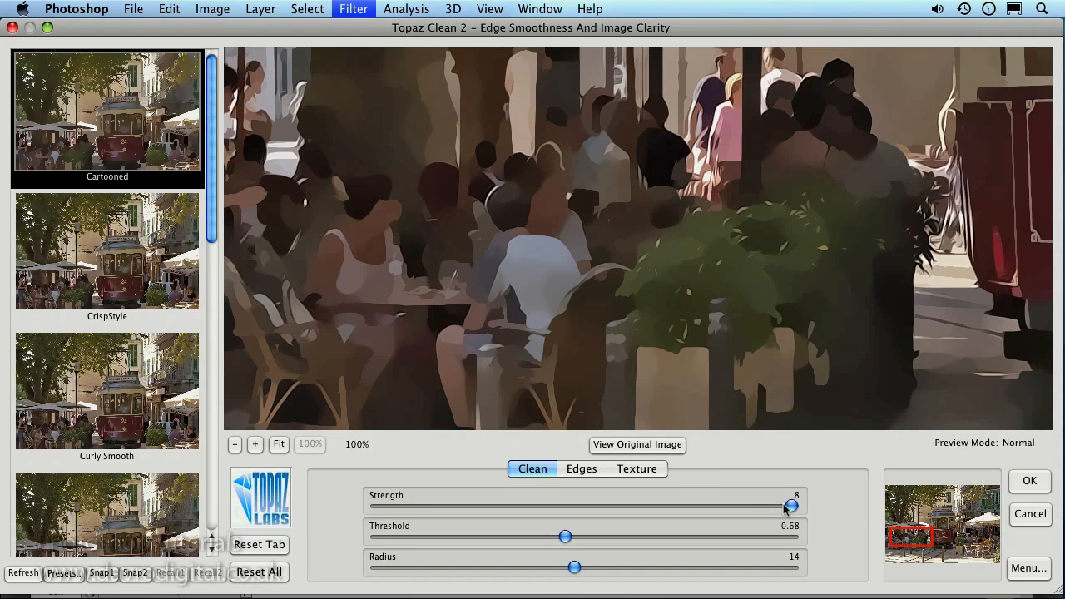
# Set the Clean strength to 6, the radius to 4 and the threshold to 0.35
pyautogui.moveTo(787, 507); pyautogui.dragTo(699, 511)
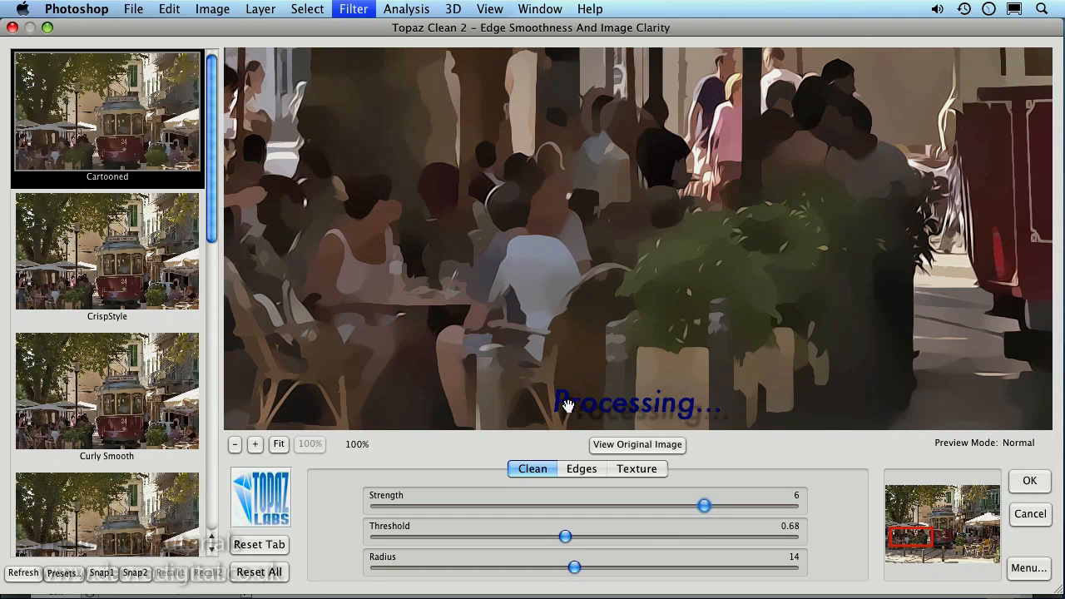
pyautogui.click(452, 538)
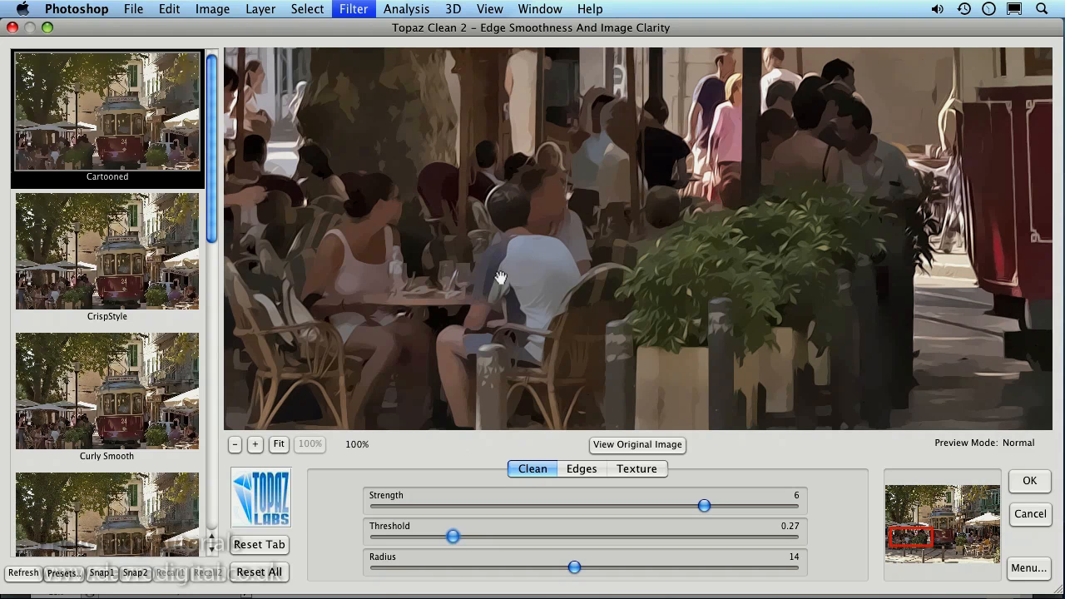
pyautogui.click(374, 570)
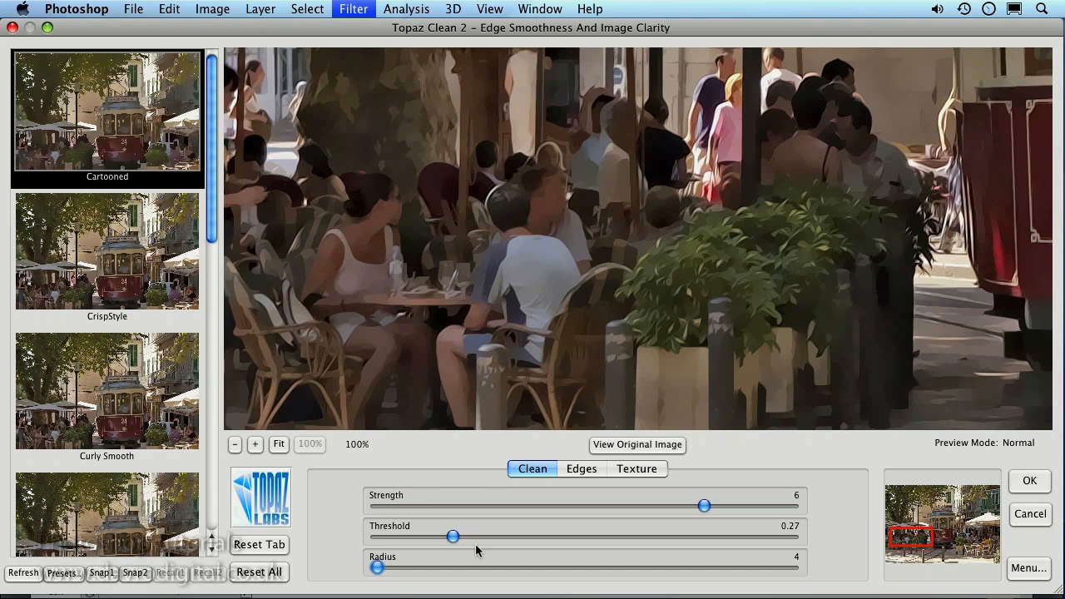
pyautogui.moveTo(453, 536); pyautogui.dragTo(474, 539)
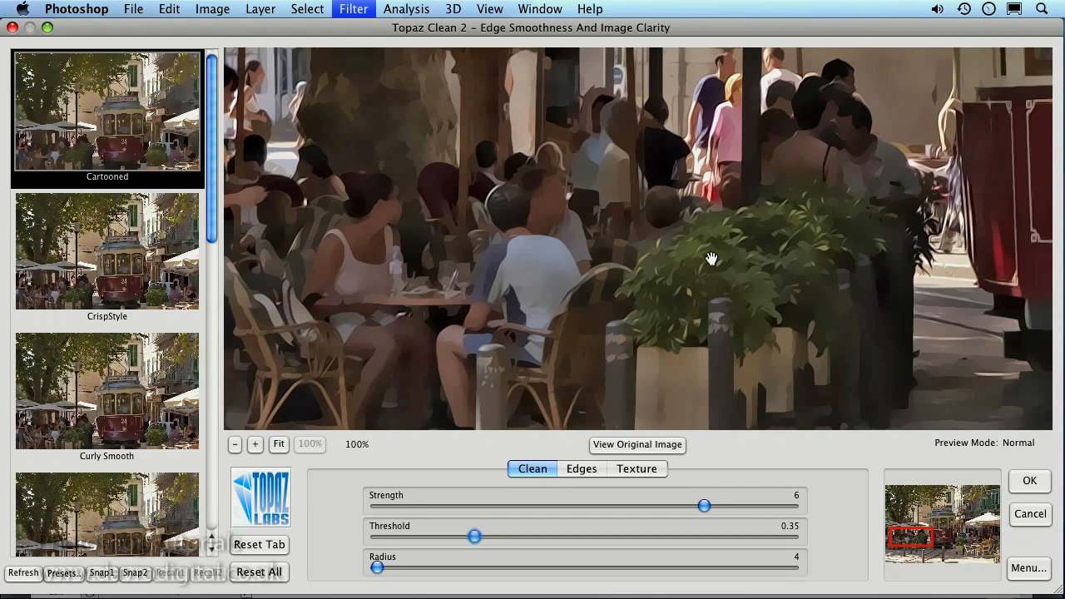
# Set the Edges accent to 3, the radius to 3.55 and the sharpness to 1.66
pyautogui.click(773, 248)
pyautogui.moveTo(774, 243); pyautogui.dragTo(723, 224)
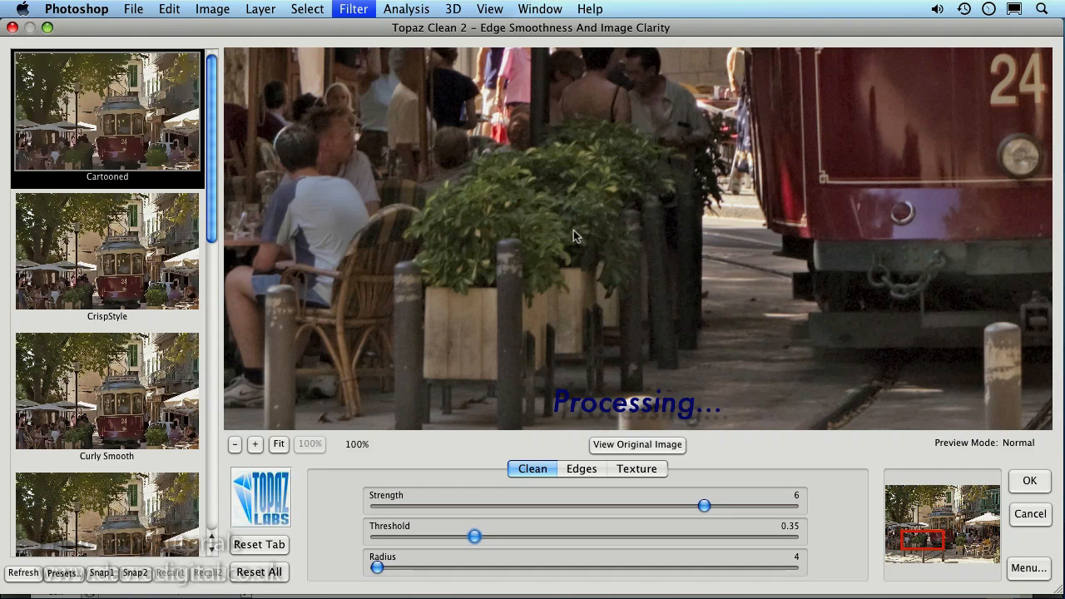
pyautogui.click(583, 471)
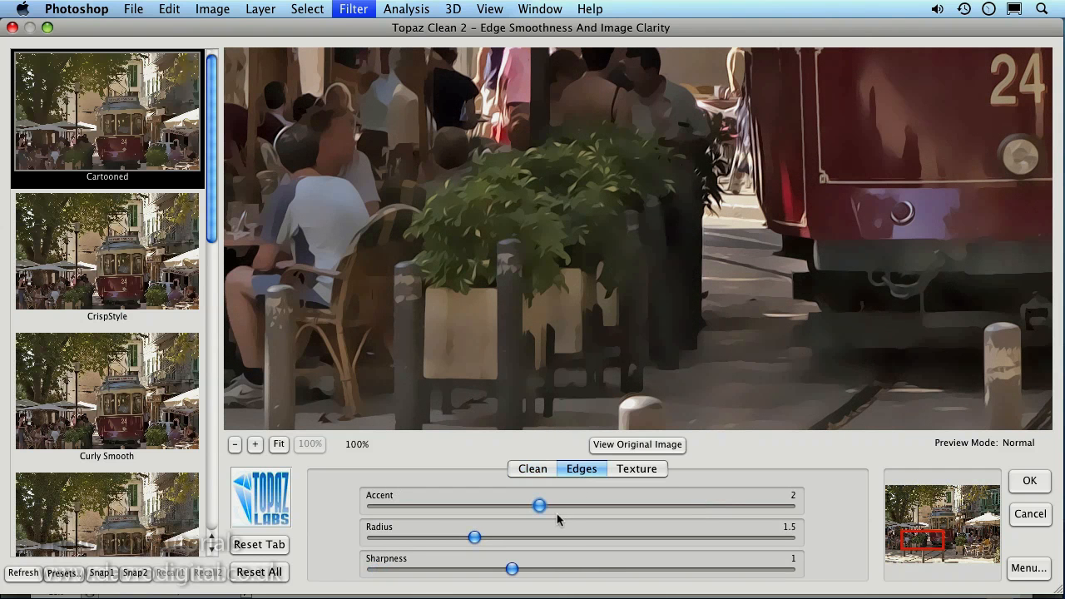
pyautogui.moveTo(540, 506); pyautogui.dragTo(598, 507)
pyautogui.click(735, 539)
pyautogui.moveTo(737, 539); pyautogui.dragTo(732, 539)
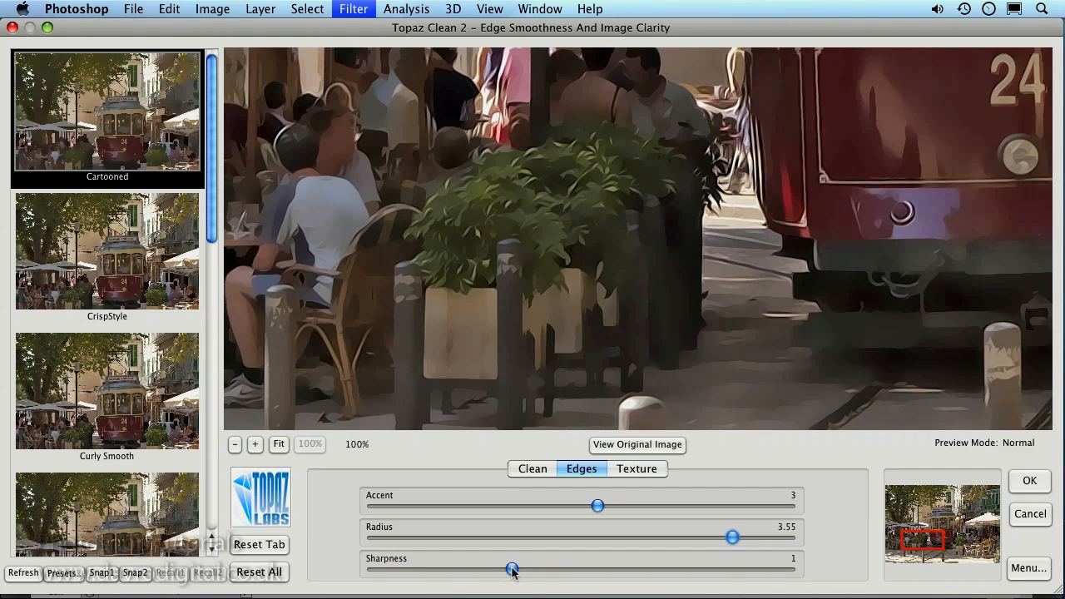
pyautogui.moveTo(512, 569); pyautogui.dragTo(601, 560)
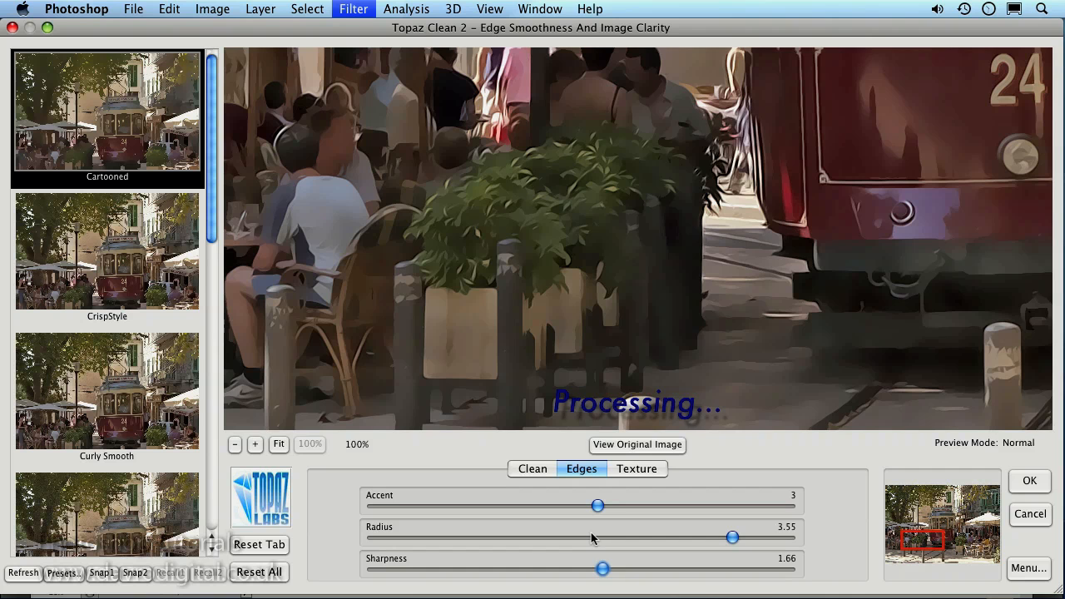
# Set the Edges sharpness to 0.67 and the accent to 4, and store the settings as the first snapshot
pyautogui.moveTo(684, 252); pyautogui.dragTo(666, 468)
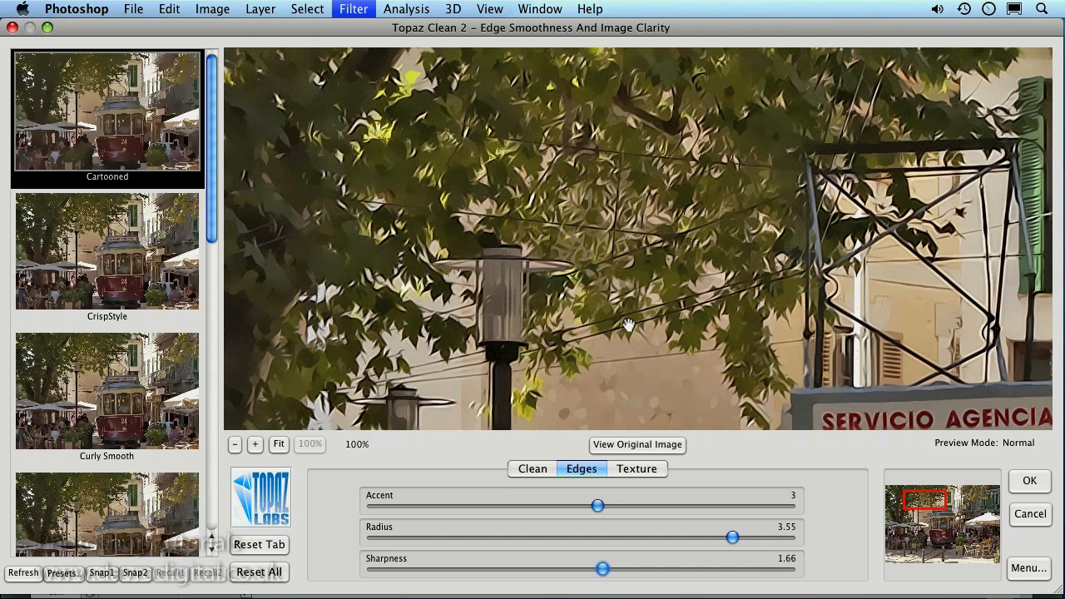
pyautogui.click(468, 570)
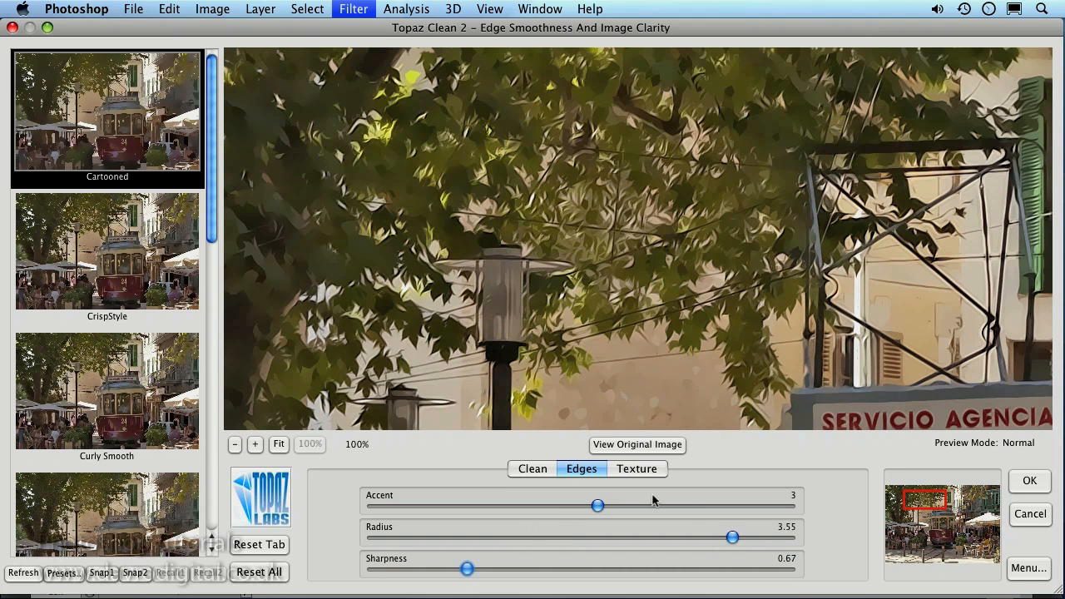
pyautogui.click(686, 505)
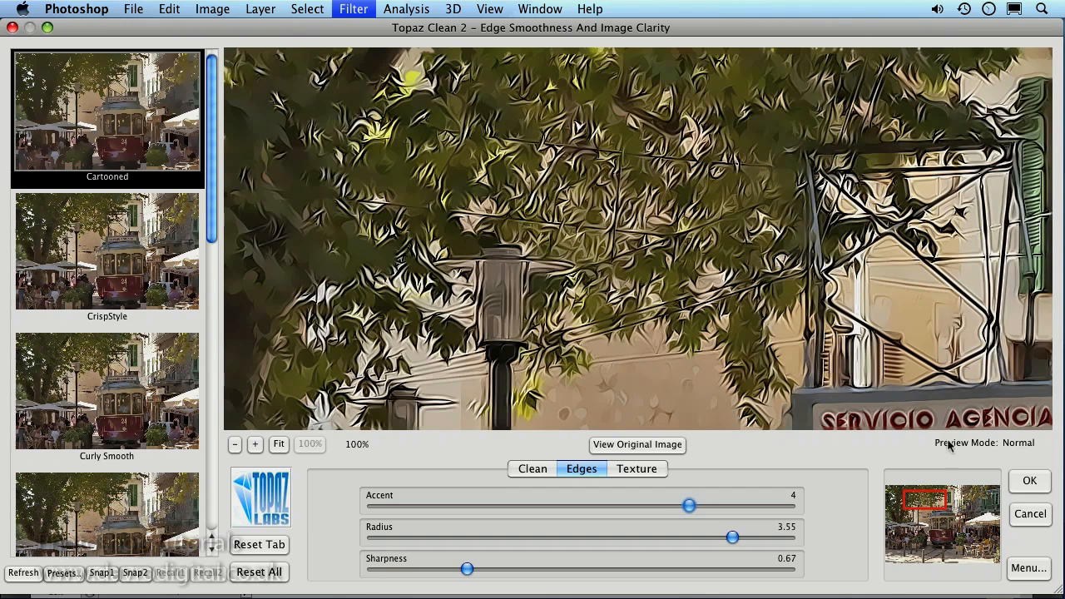
pyautogui.moveTo(923, 501); pyautogui.dragTo(970, 548)
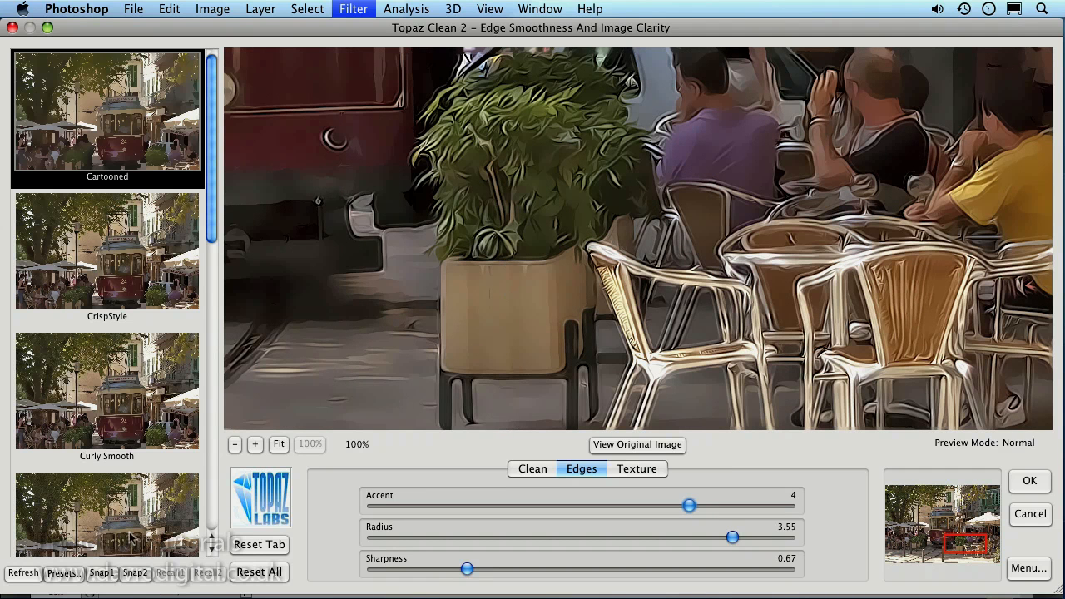
pyautogui.click(102, 574)
# Set the Clean threshold to 0.17 and the Edges accent to 3, and store this variation as the second snapshot
pyautogui.moveTo(499, 278); pyautogui.dragTo(766, 310)
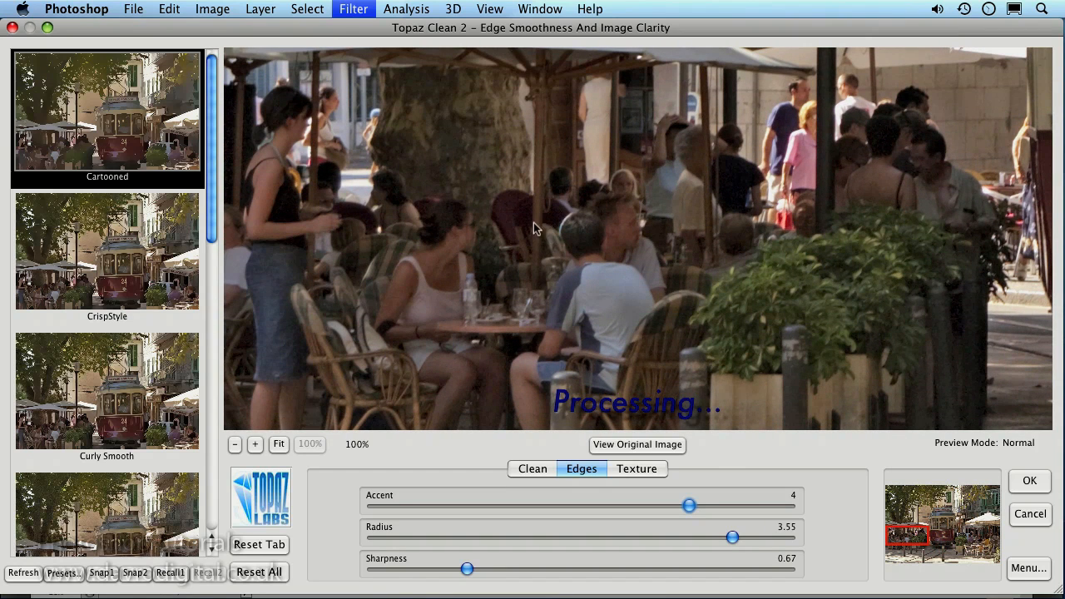
pyautogui.click(532, 471)
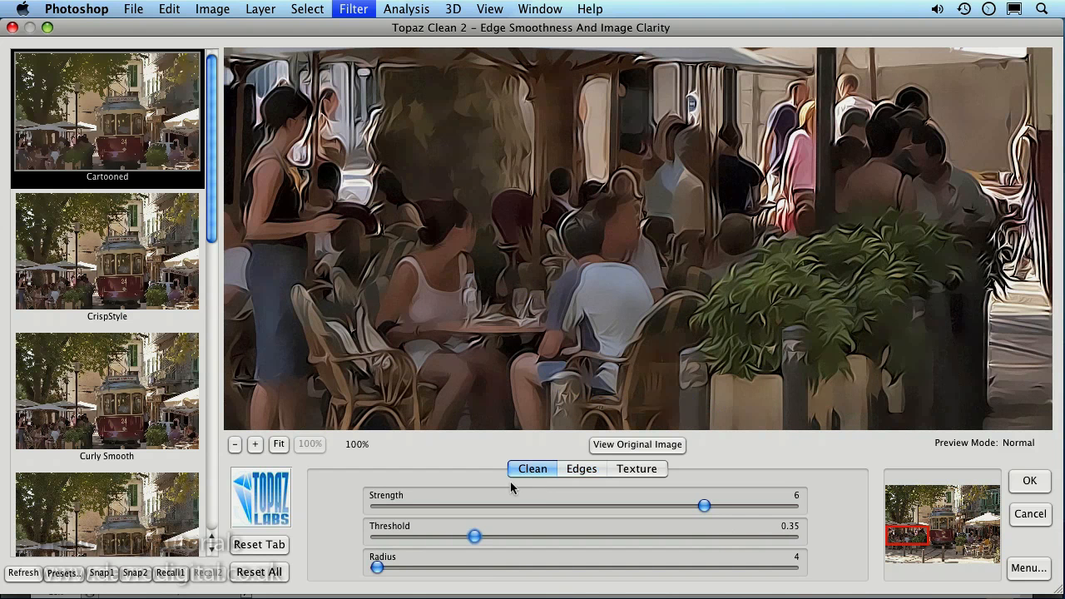
pyautogui.moveTo(474, 536); pyautogui.dragTo(423, 536)
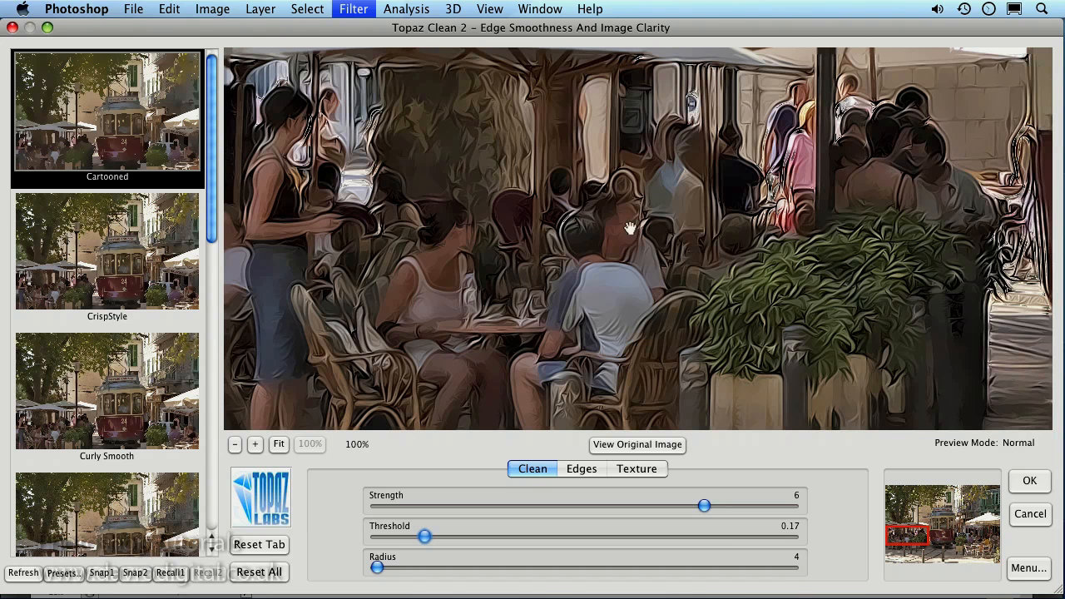
pyautogui.click(582, 470)
pyautogui.moveTo(690, 509); pyautogui.dragTo(630, 509)
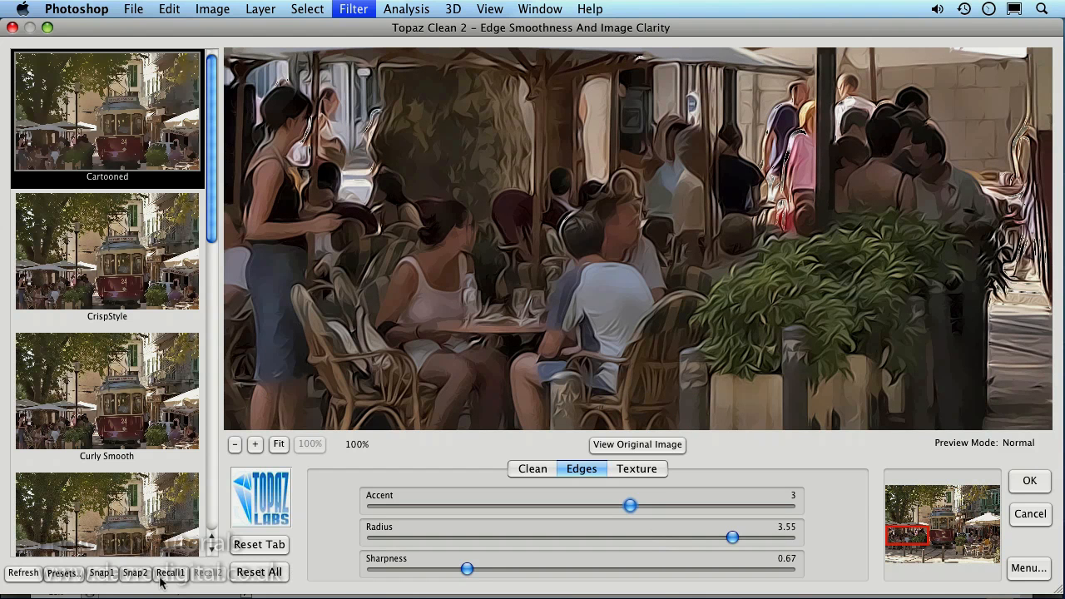
pyautogui.click(135, 573)
# Compare the first and second snapshots in the preview, ending with the first one recalled
pyautogui.click(171, 573)
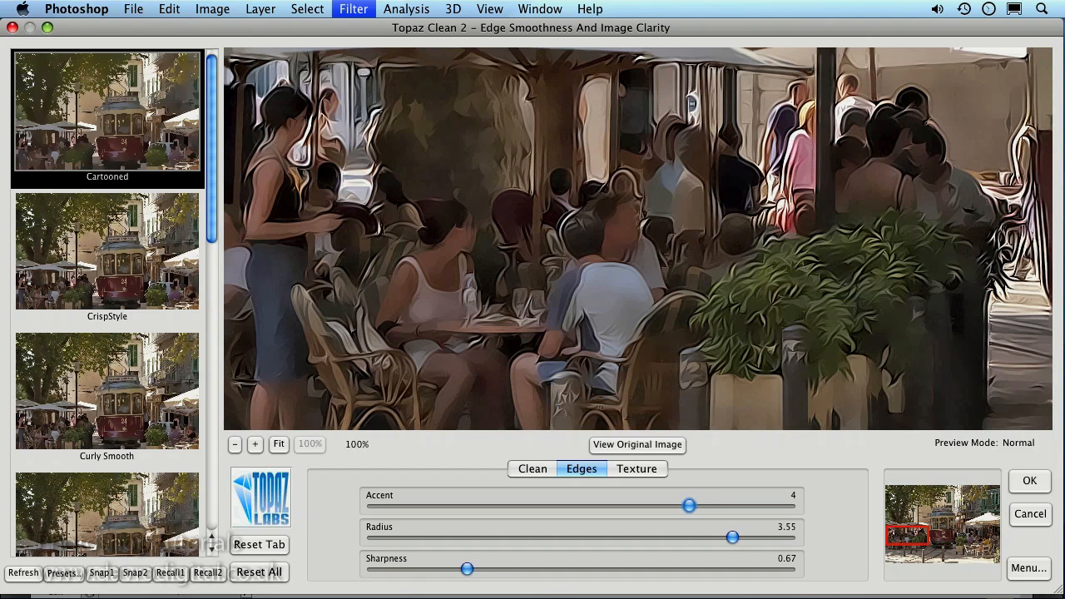
pyautogui.click(208, 572)
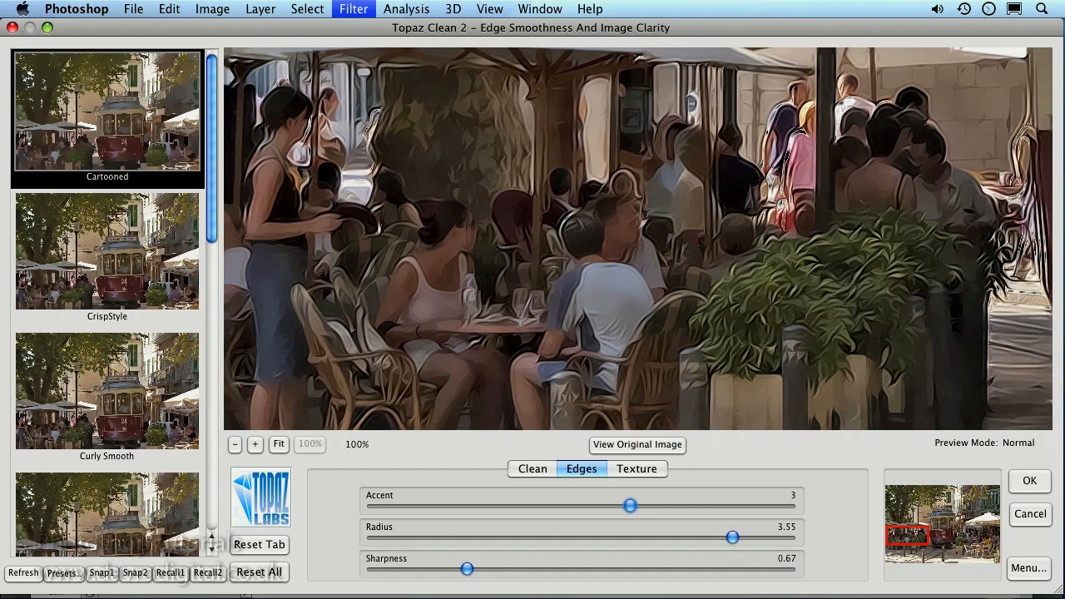
pyautogui.click(171, 573)
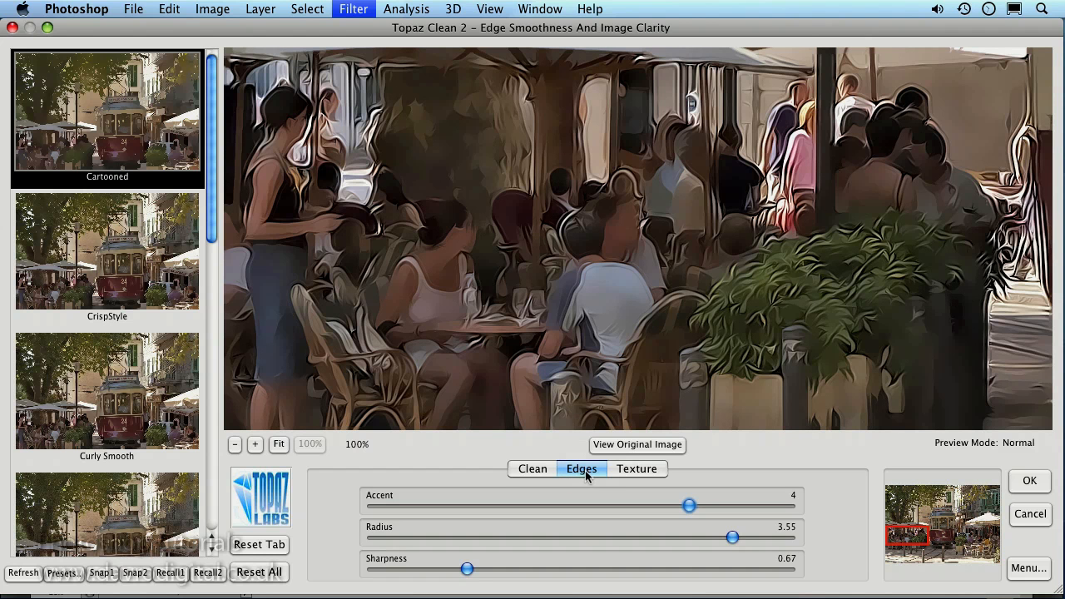
# Set the Edges accent to 3 and save the current settings as a preset labelled smoothy
pyautogui.moveTo(679, 505); pyautogui.dragTo(628, 505)
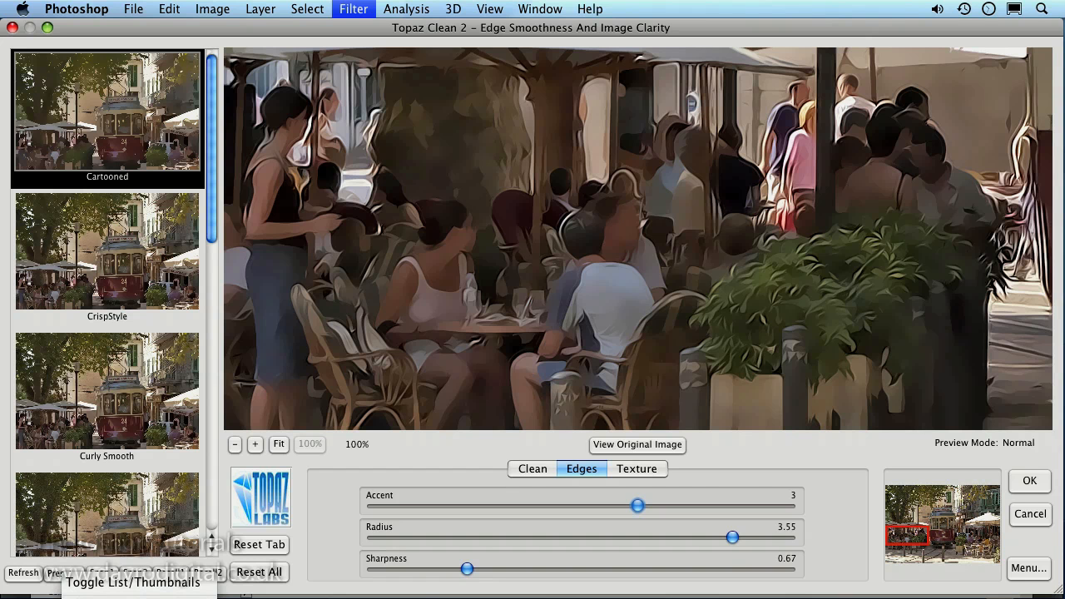
pyautogui.click(63, 572)
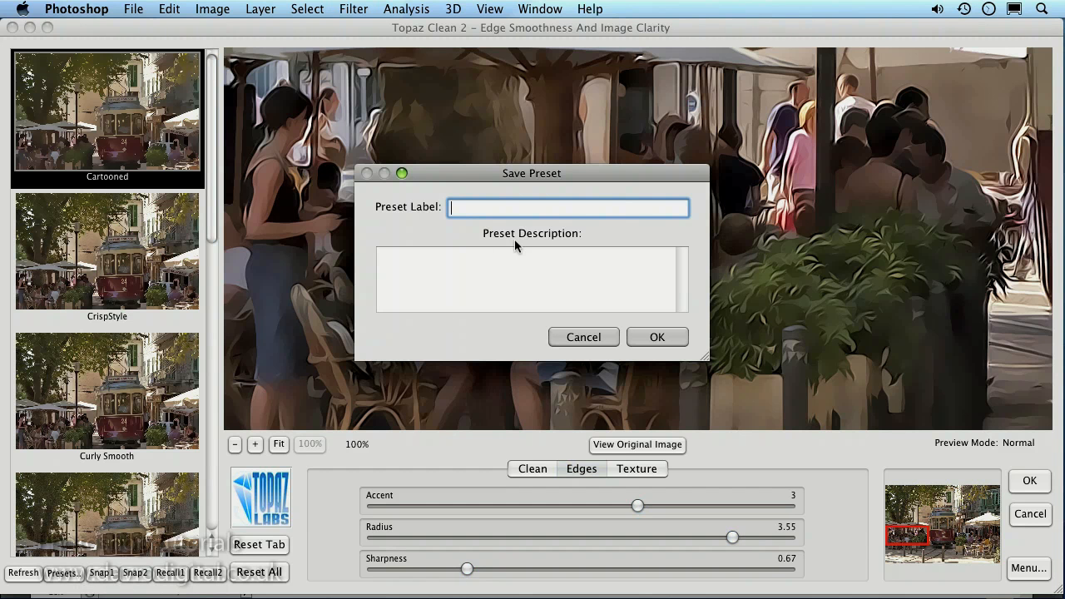
pyautogui.write('smoothy')
pyautogui.click(663, 341)
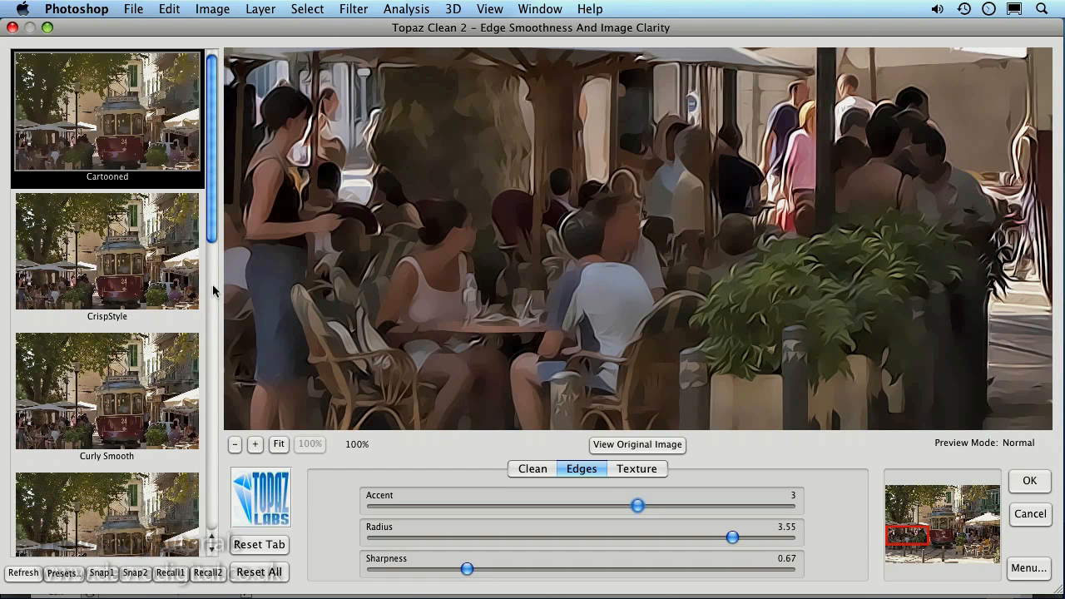
# Check for the smoothy preset in the preset list and apply the Clean filter to the photo
pyautogui.moveTo(213, 233); pyautogui.dragTo(204, 533)
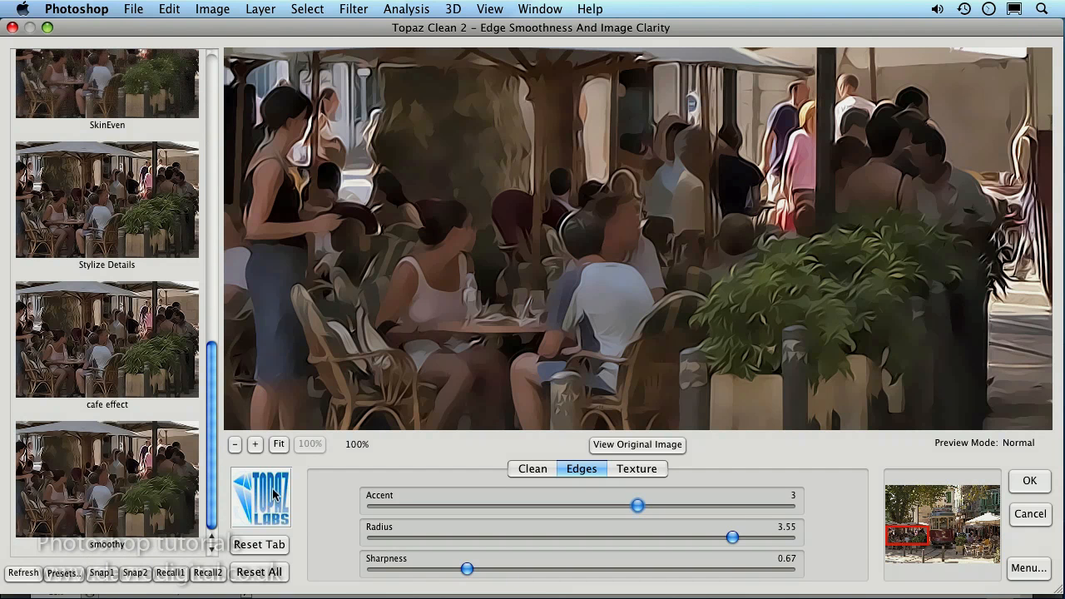
pyautogui.click(1030, 481)
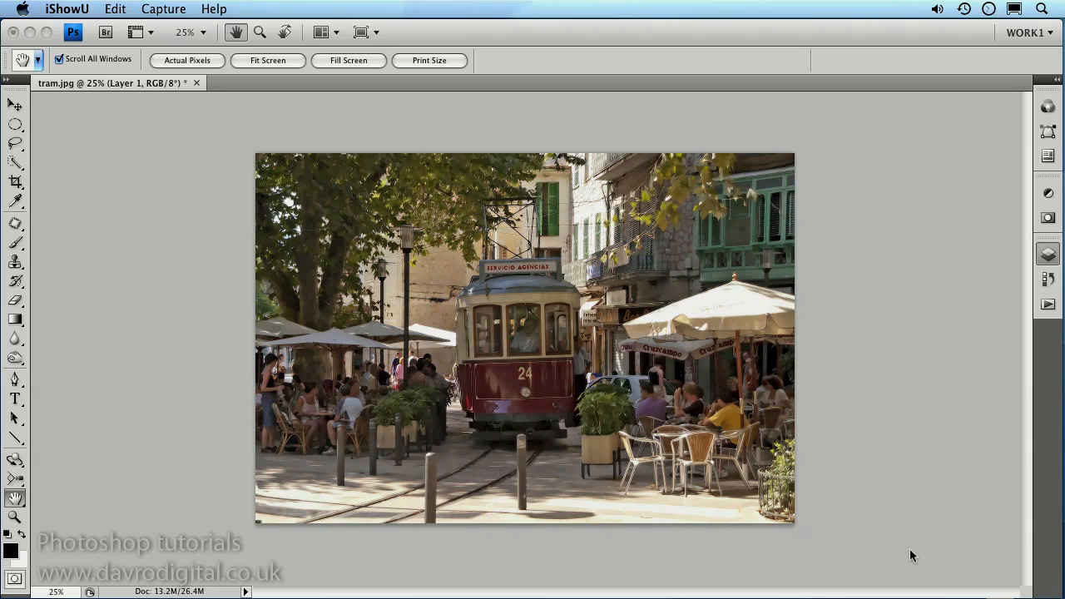
# Examine the filtered photo at 100% around the tram roof, the shop signs, the umbrellas and the seated café guests
pyautogui.press('super+space')
pyautogui.scroll(3, 484, 363)
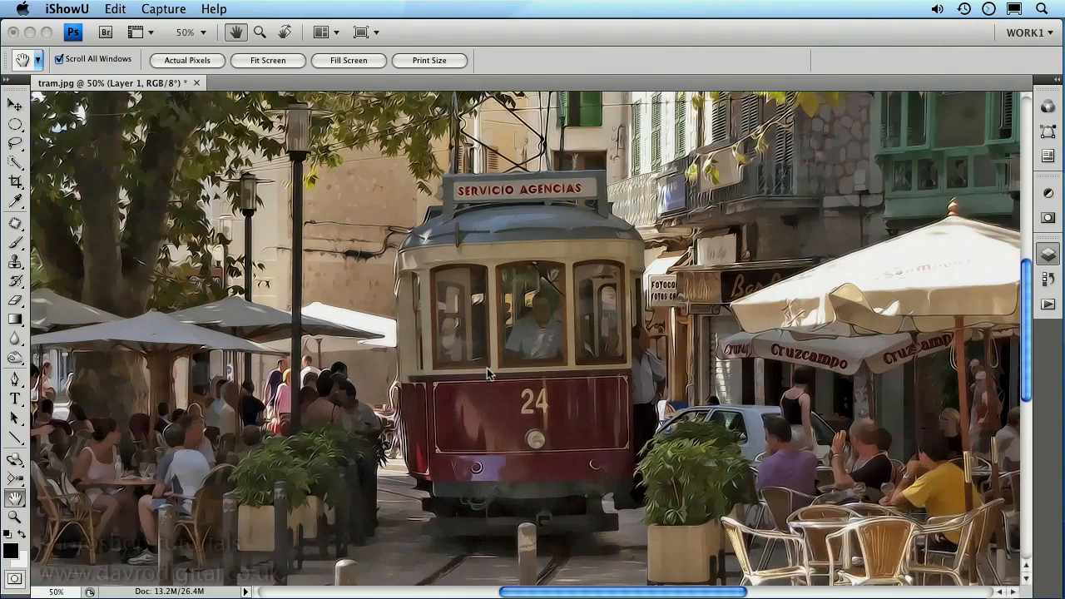
pyautogui.scroll(1, 399, 444)
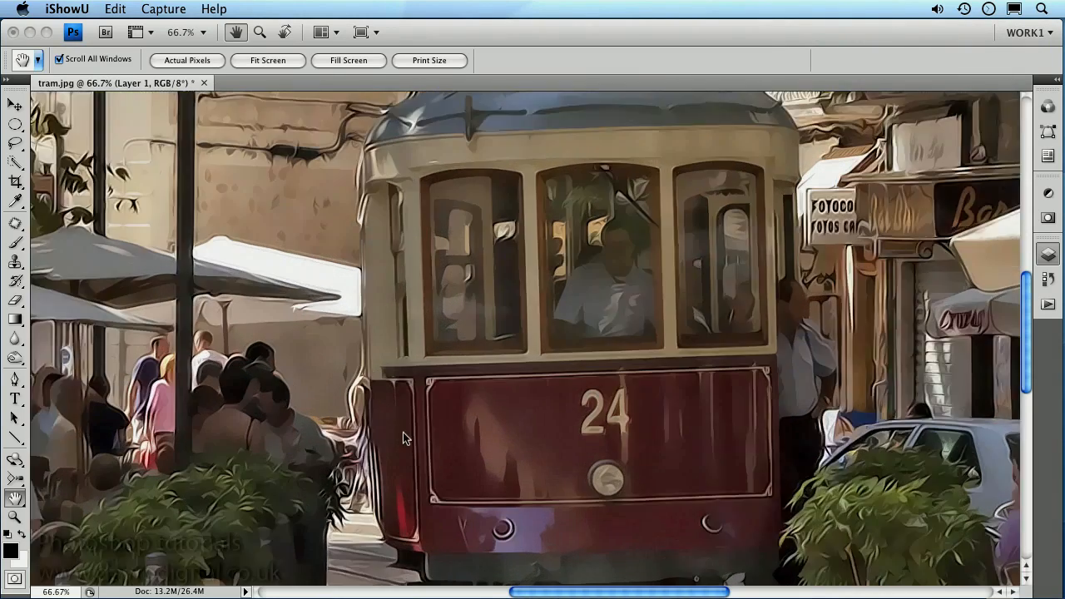
pyautogui.click(517, 433)
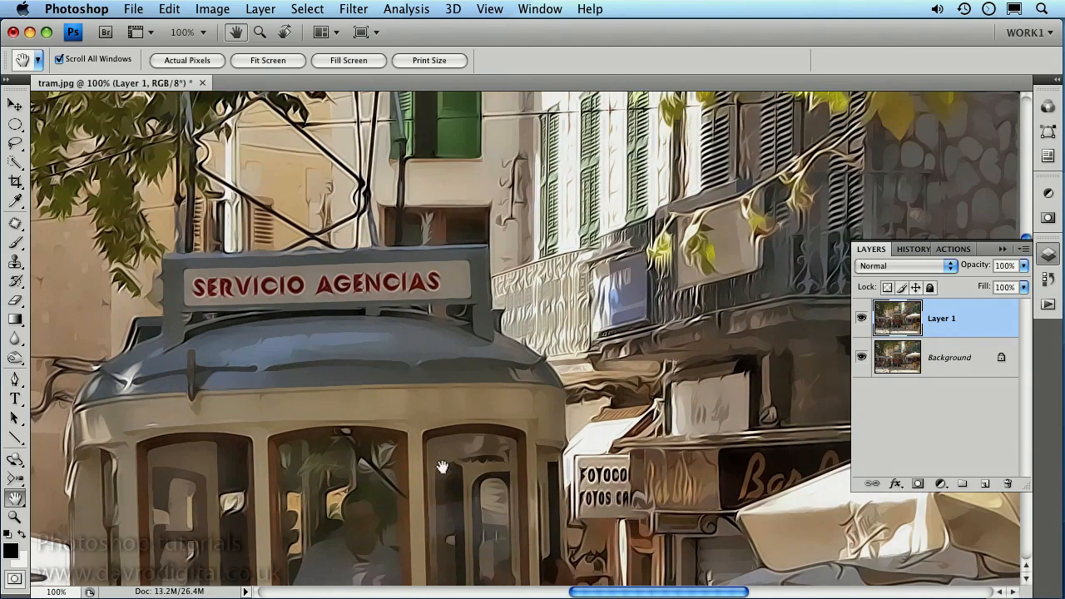
pyautogui.moveTo(442, 467); pyautogui.dragTo(499, 544)
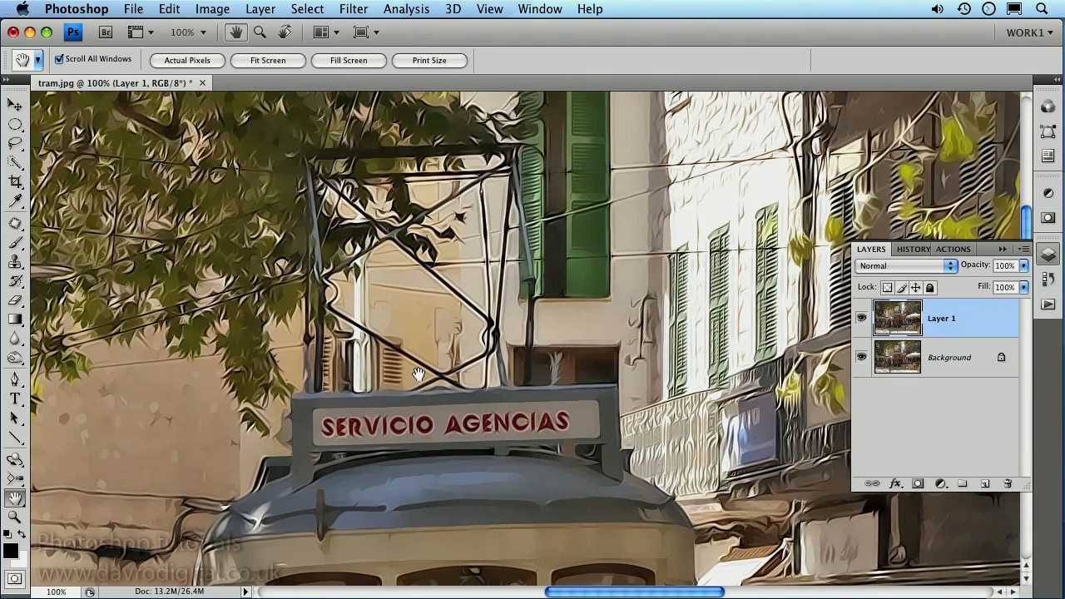
pyautogui.moveTo(449, 471); pyautogui.dragTo(217, 415)
pyautogui.moveTo(653, 574); pyautogui.dragTo(474, 339)
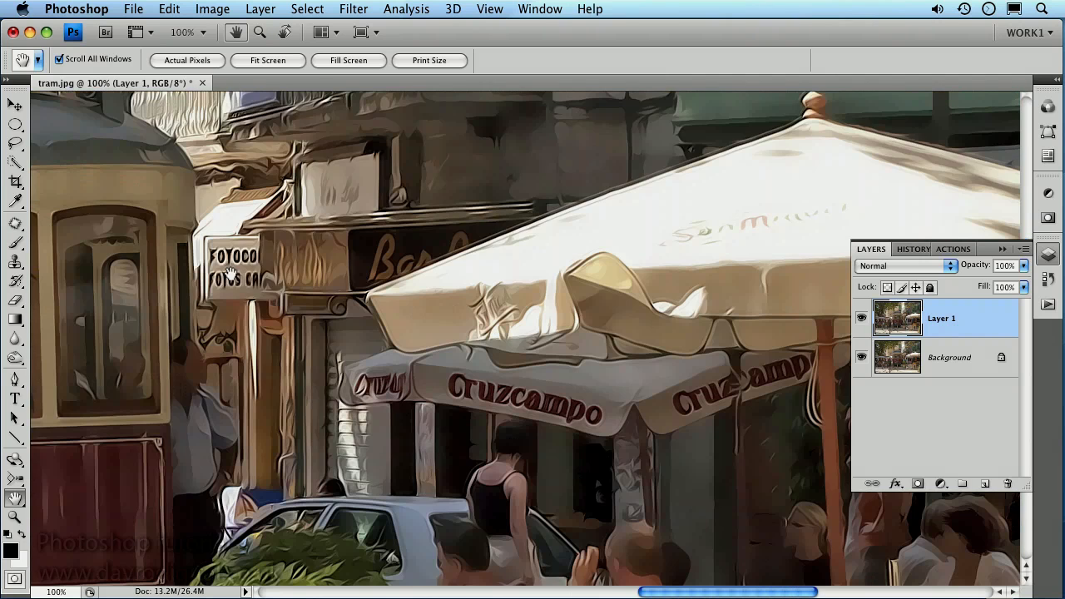
pyautogui.moveTo(481, 444)
pyautogui.mouseDown()
pyautogui.moveTo(429, 279)
pyautogui.moveTo(436, 299)
pyautogui.mouseUp()
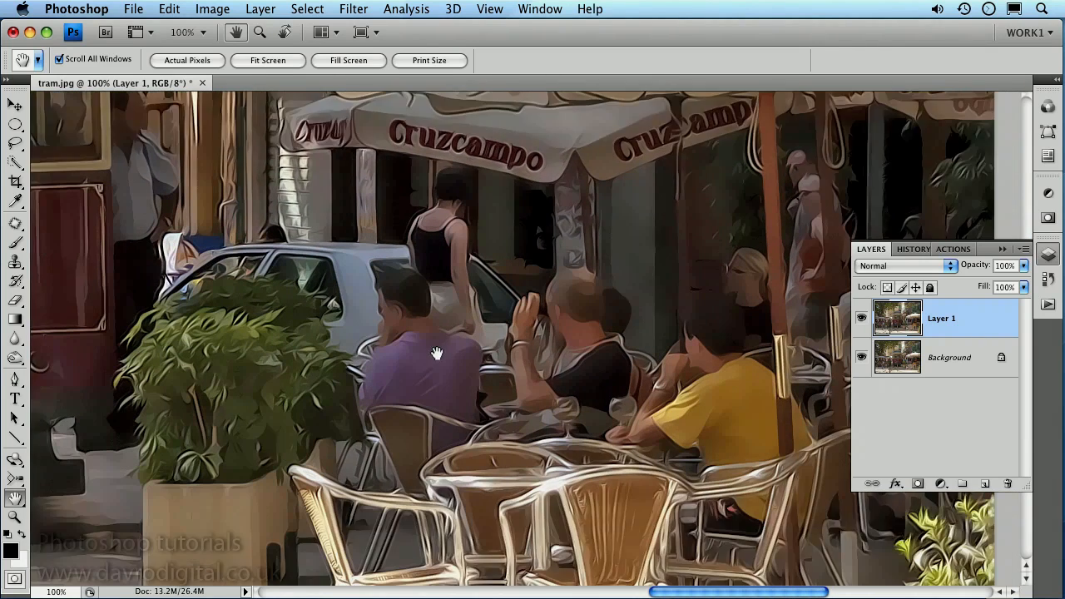
pyautogui.moveTo(478, 416); pyautogui.dragTo(425, 312)
pyautogui.moveTo(520, 366); pyautogui.dragTo(767, 441)
pyautogui.moveTo(431, 389); pyautogui.dragTo(644, 419)
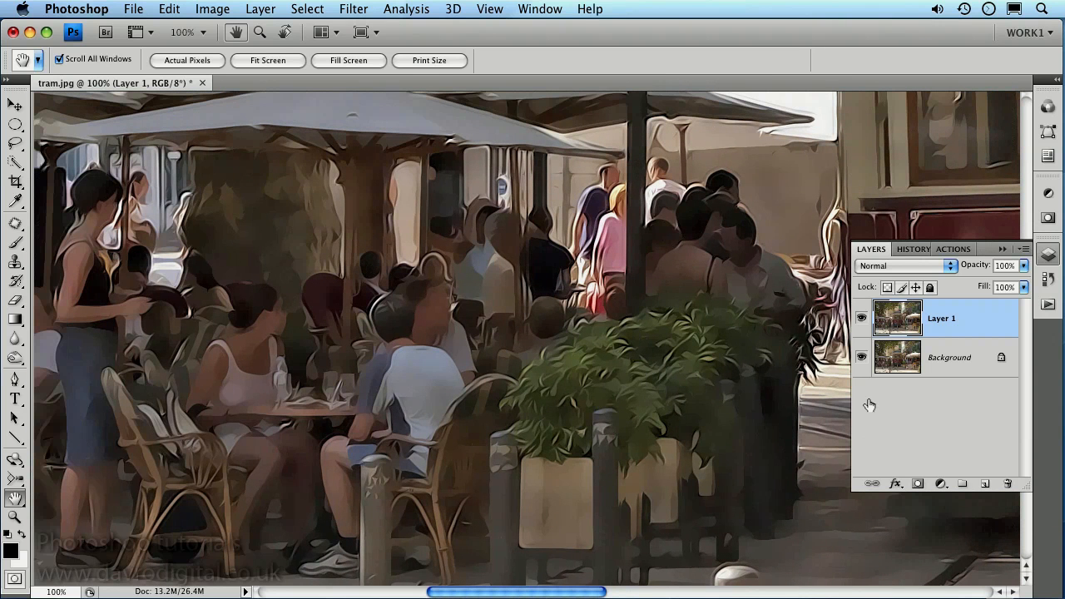
# Start a Pattern Overlay effect on Layer 1 and reset its pattern library to the default set
pyautogui.click(894, 485)
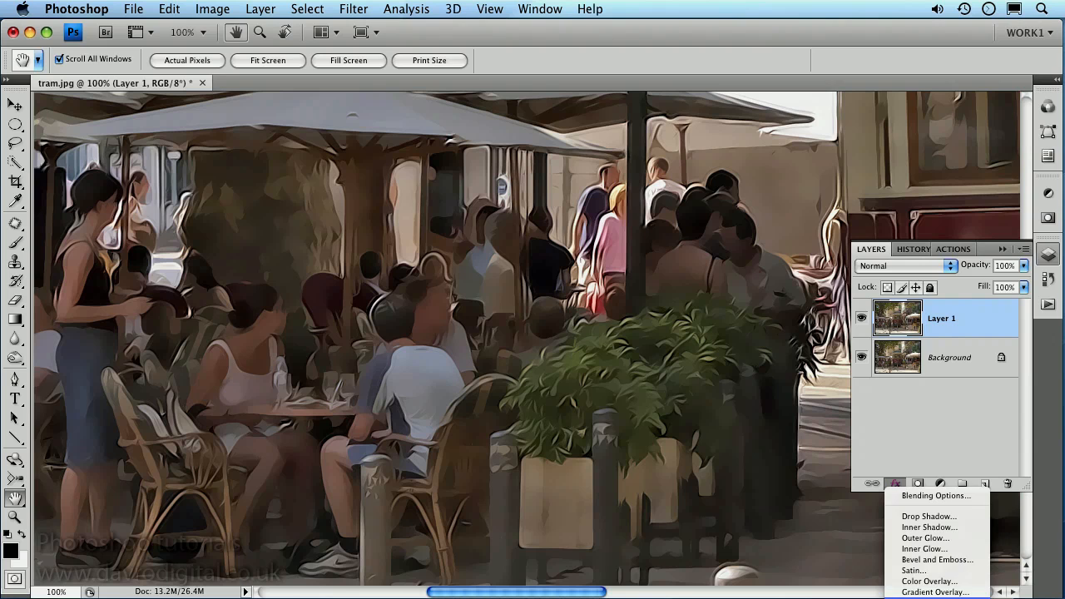
pyautogui.click(930, 598)
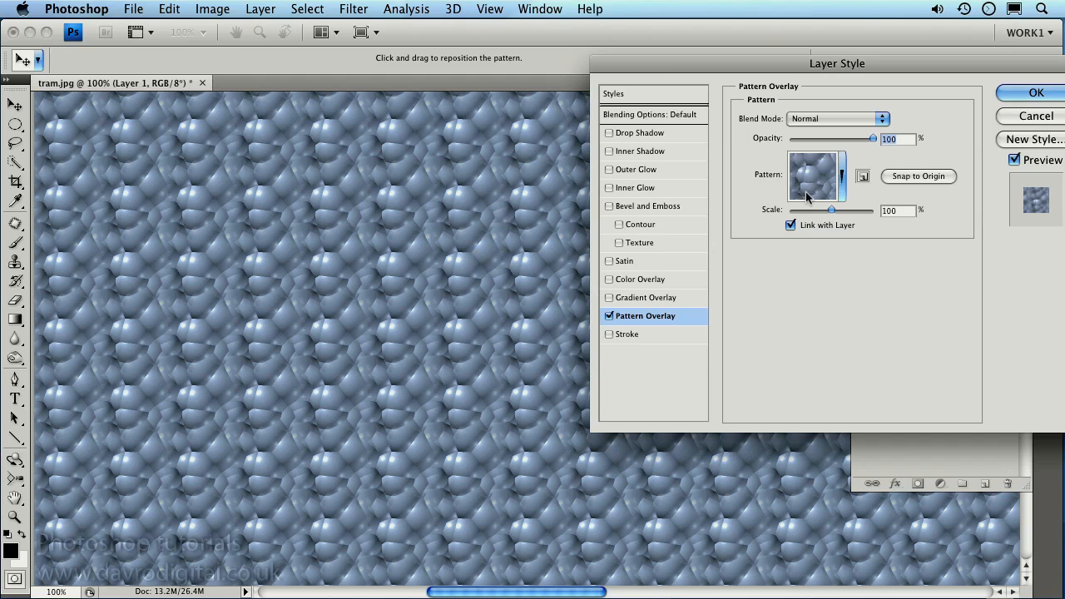
pyautogui.click(842, 178)
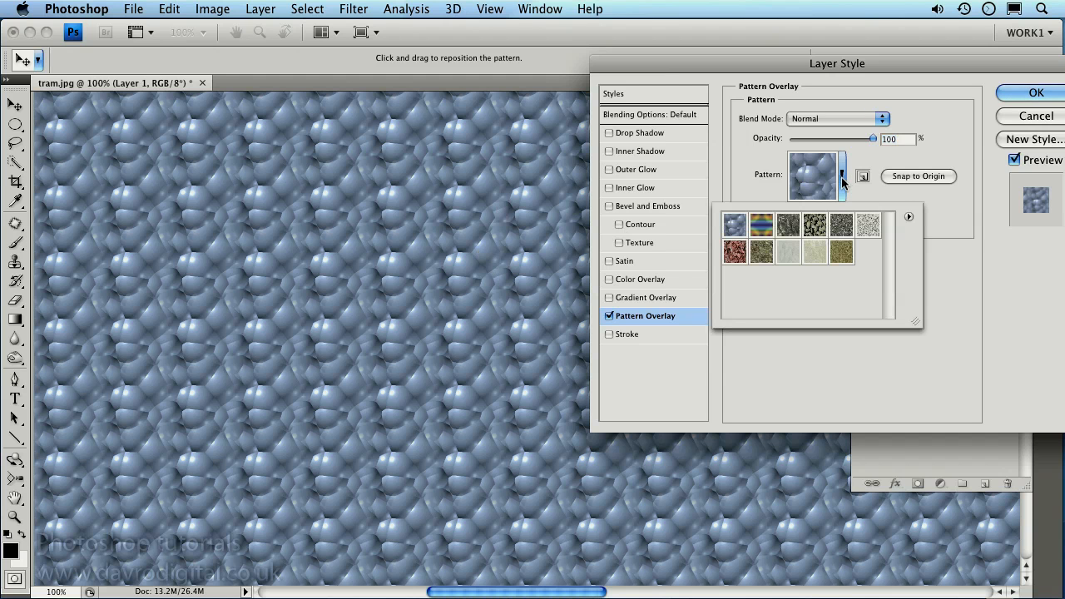
pyautogui.click(909, 216)
pyautogui.click(860, 416)
pyautogui.click(613, 240)
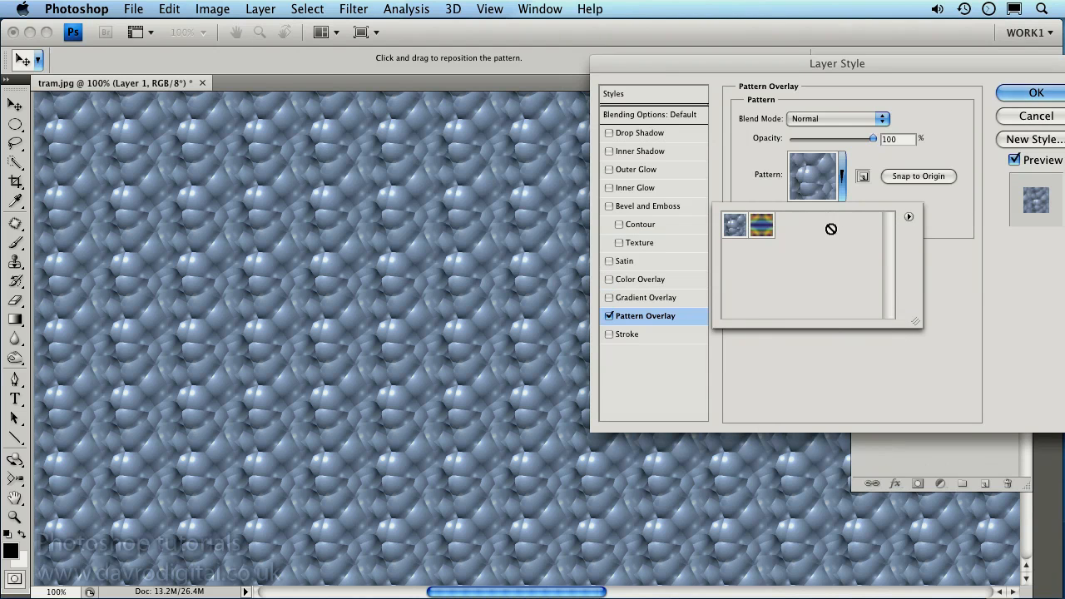
# Append the Rock Patterns set to the library and choose the dark veined rock texture for the overlay
pyautogui.click(908, 218)
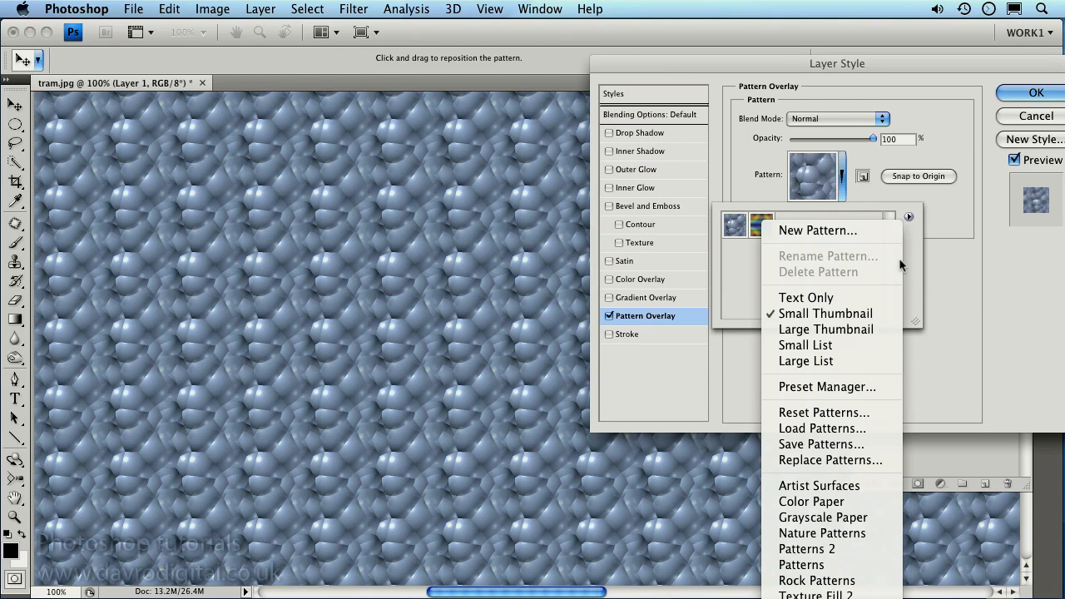
pyautogui.click(821, 585)
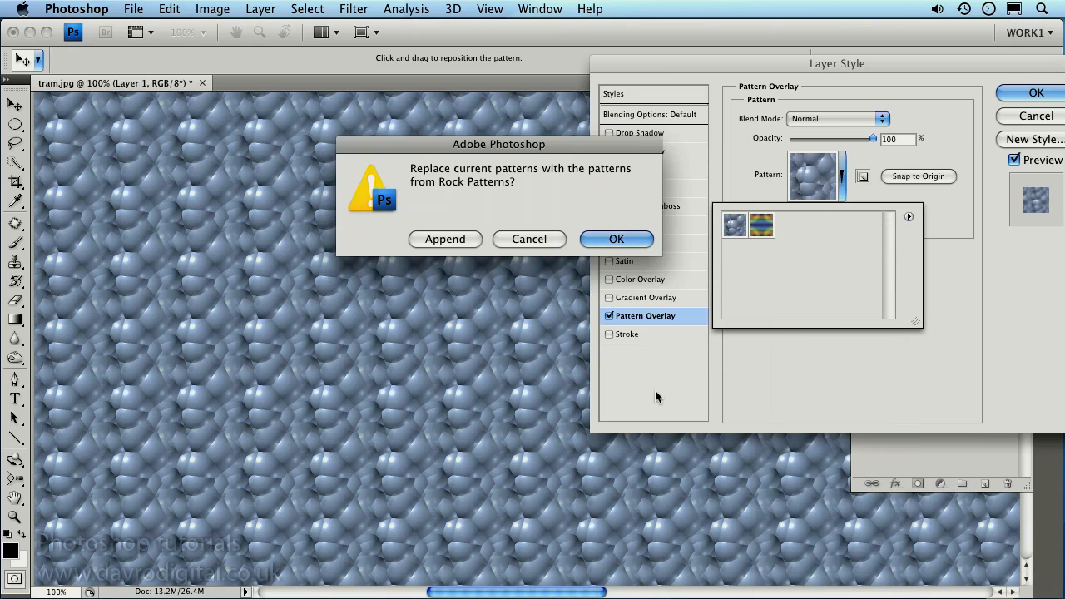
pyautogui.click(450, 240)
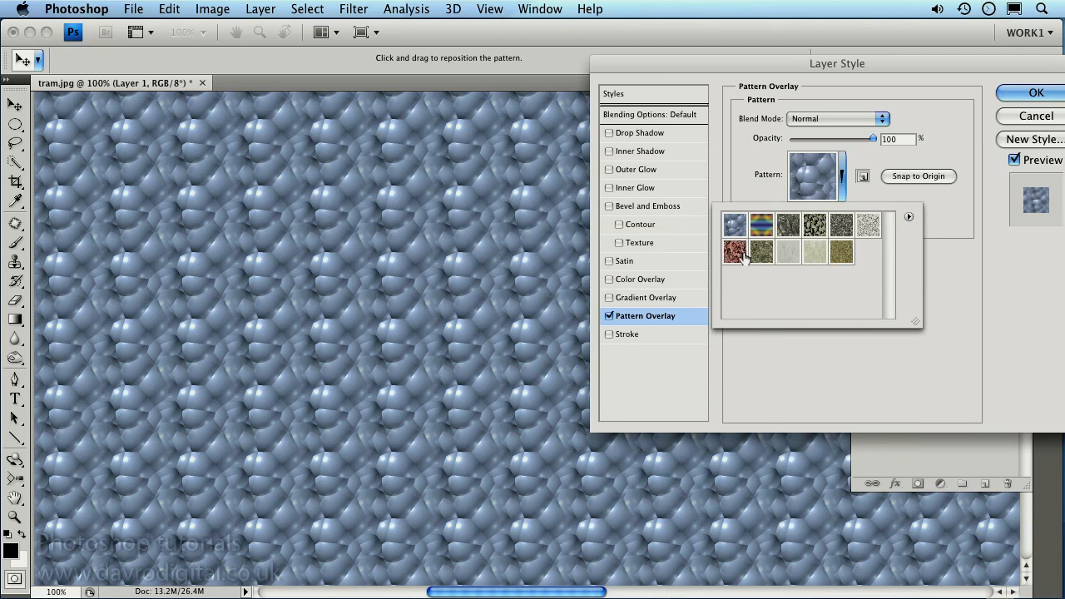
pyautogui.click(815, 224)
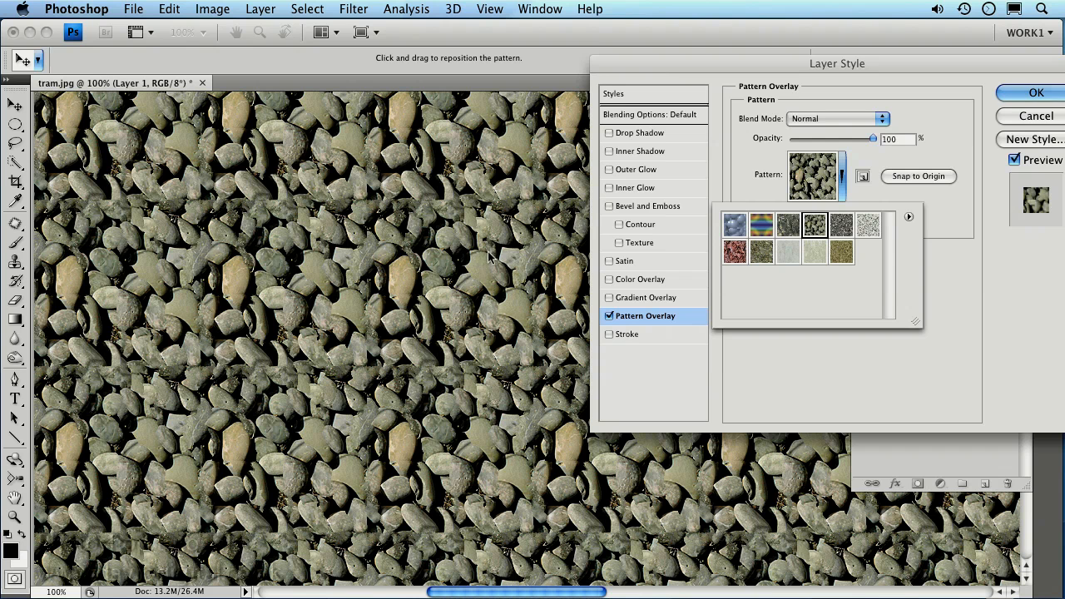
pyautogui.click(788, 226)
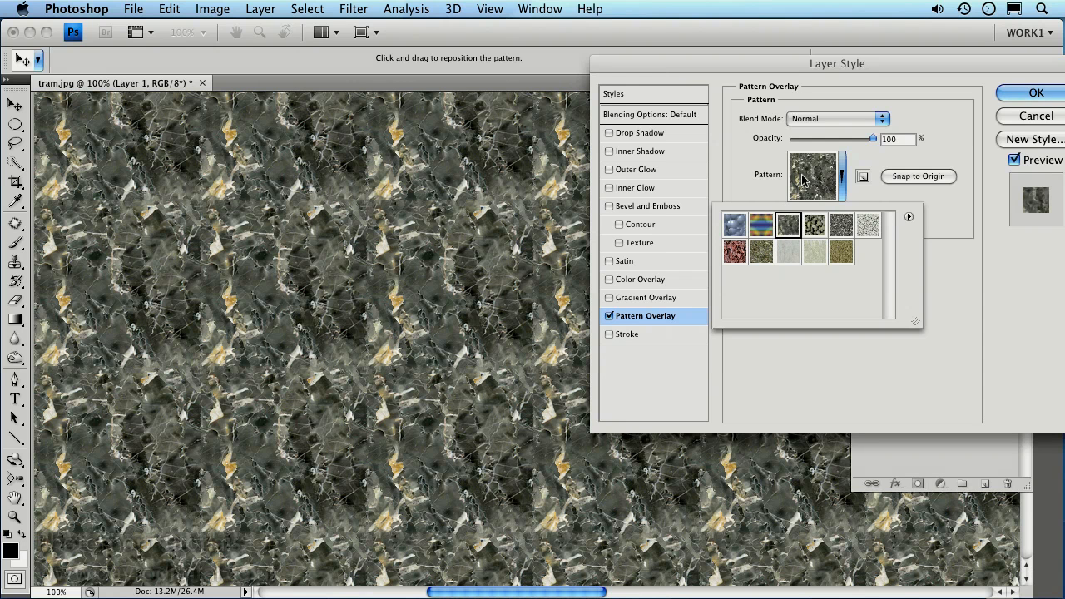
# Set the pattern overlay's blend mode to Soft Light and its opacity to 23%
pyautogui.click(816, 122)
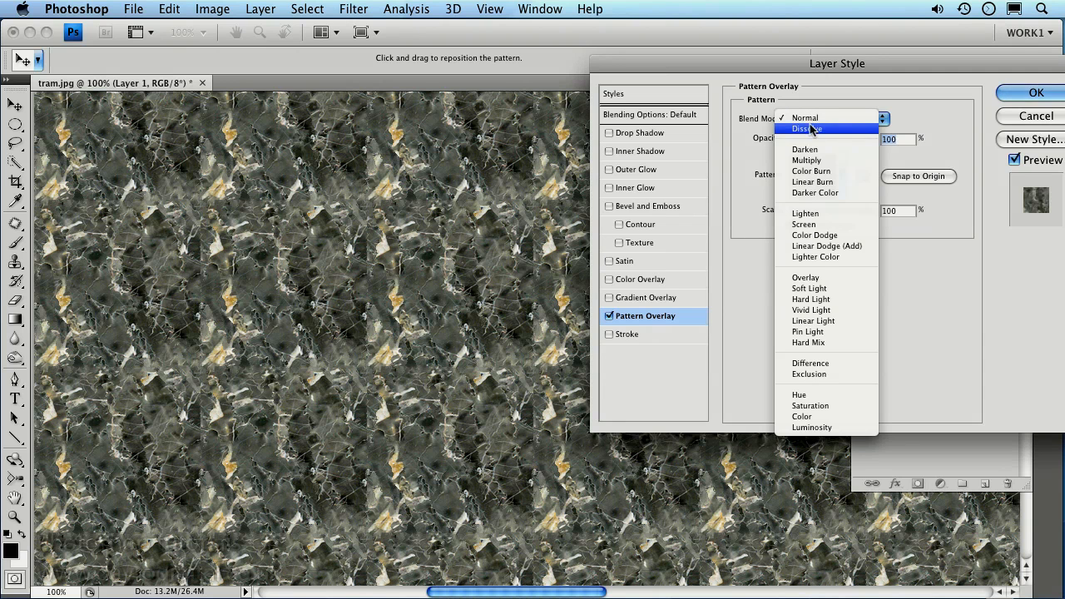
pyautogui.click(815, 289)
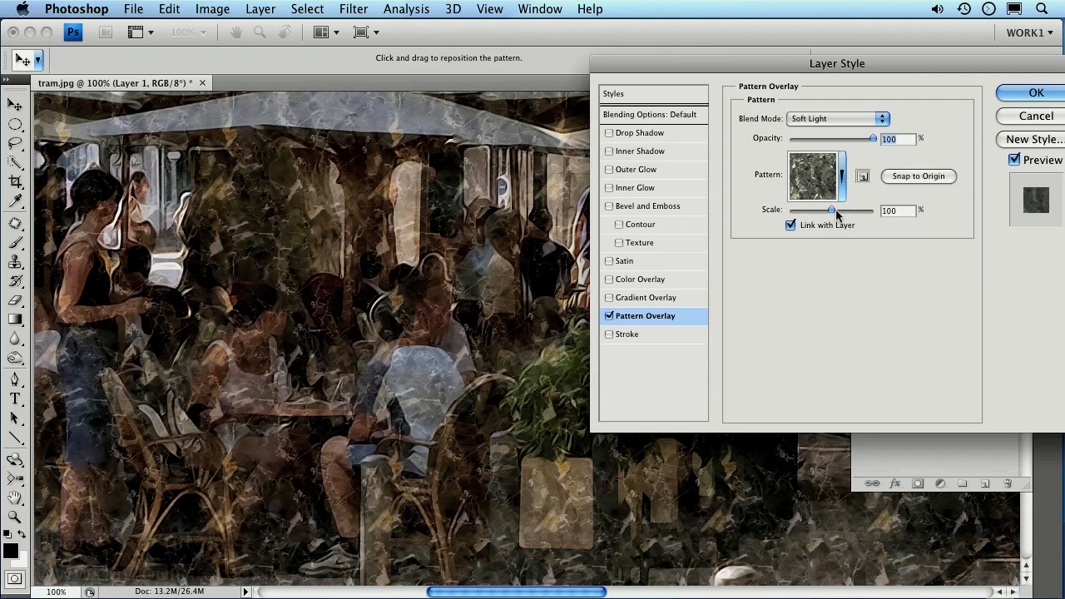
pyautogui.moveTo(864, 140); pyautogui.dragTo(818, 140)
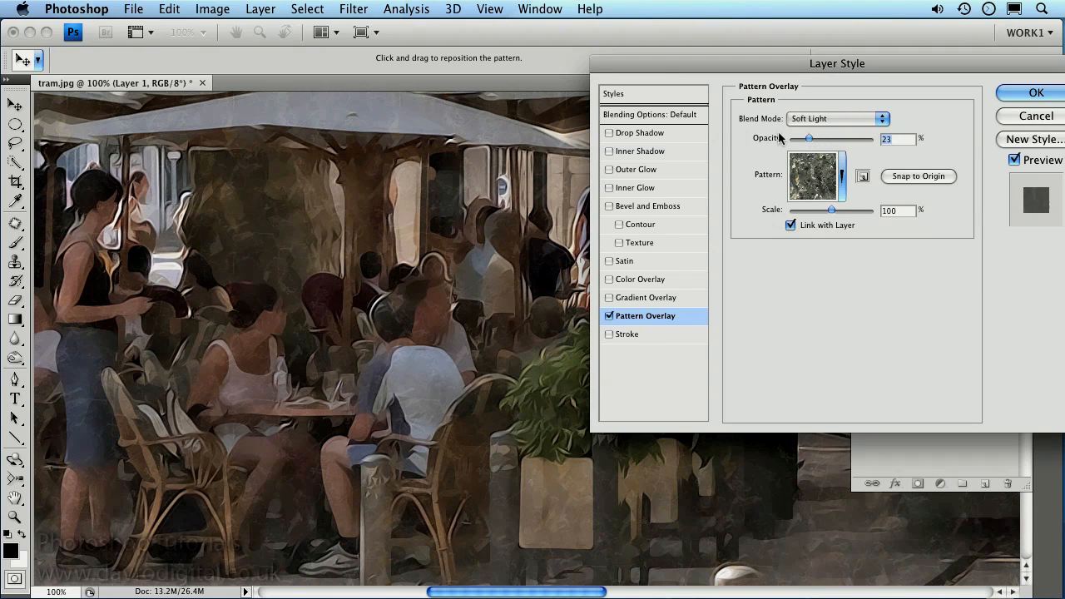
# Compare the photo with and without the style preview, and accept the overlay with its opacity lowered slightly further
pyautogui.click(1014, 160)
pyautogui.click(1014, 160)
pyautogui.click(805, 140)
pyautogui.moveTo(808, 138); pyautogui.dragTo(806, 136)
pyautogui.click(1032, 97)
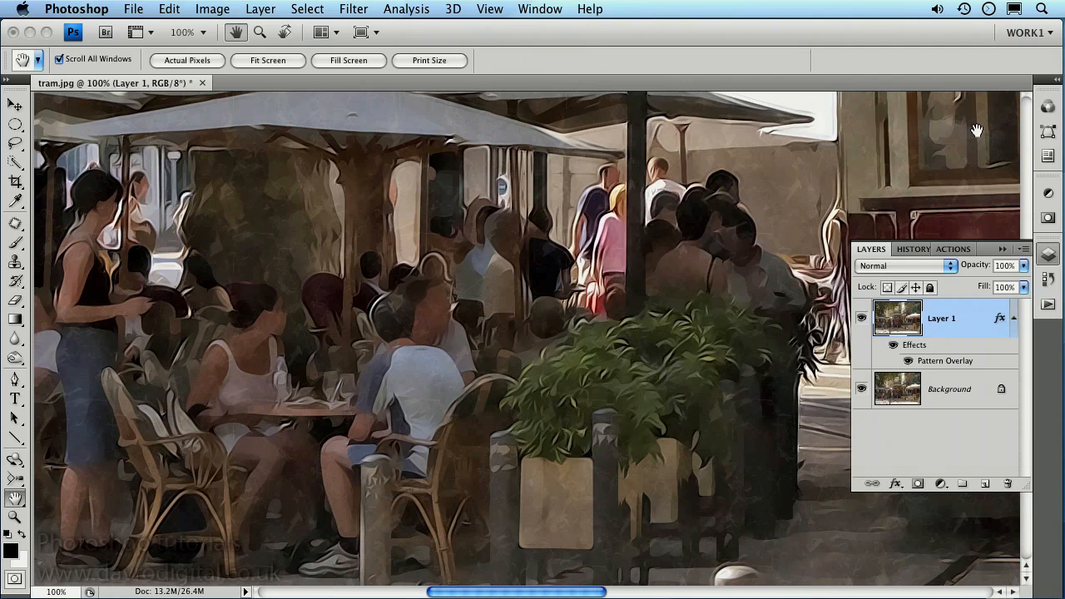
# Compare Layer 1 with its effects hidden and shown around the umbrellas and the tram roof
pyautogui.click(893, 347)
pyautogui.moveTo(749, 224); pyautogui.dragTo(582, 485)
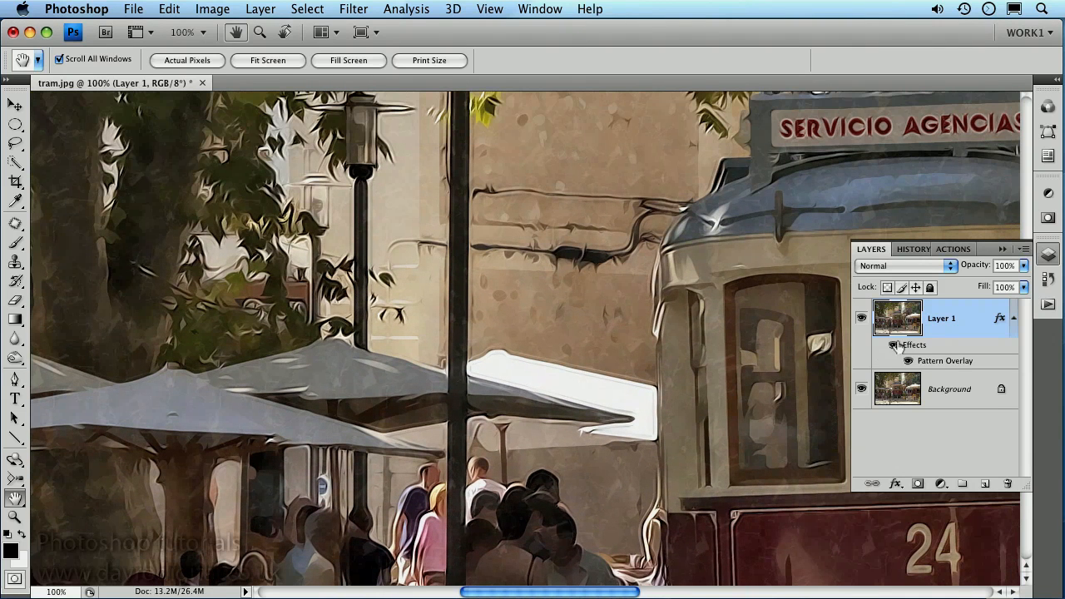
pyautogui.click(893, 344)
pyautogui.keyDown('alt'); pyautogui.click(604, 472); pyautogui.keyUp('alt')
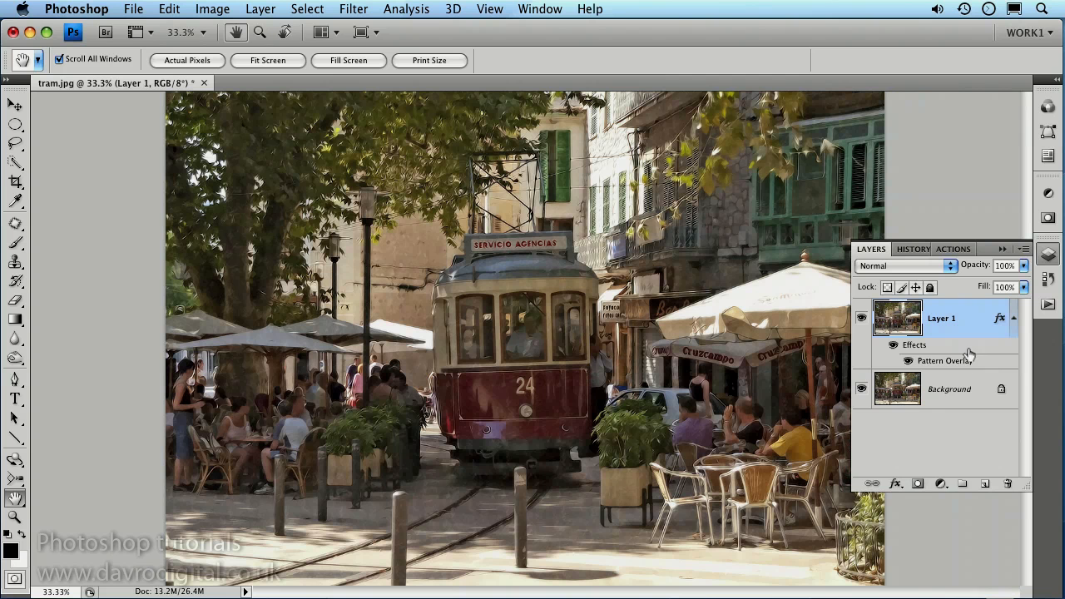
# Add a Levels adjustment layer with the white input at 219 and the midtones at 0.92
pyautogui.click(941, 483)
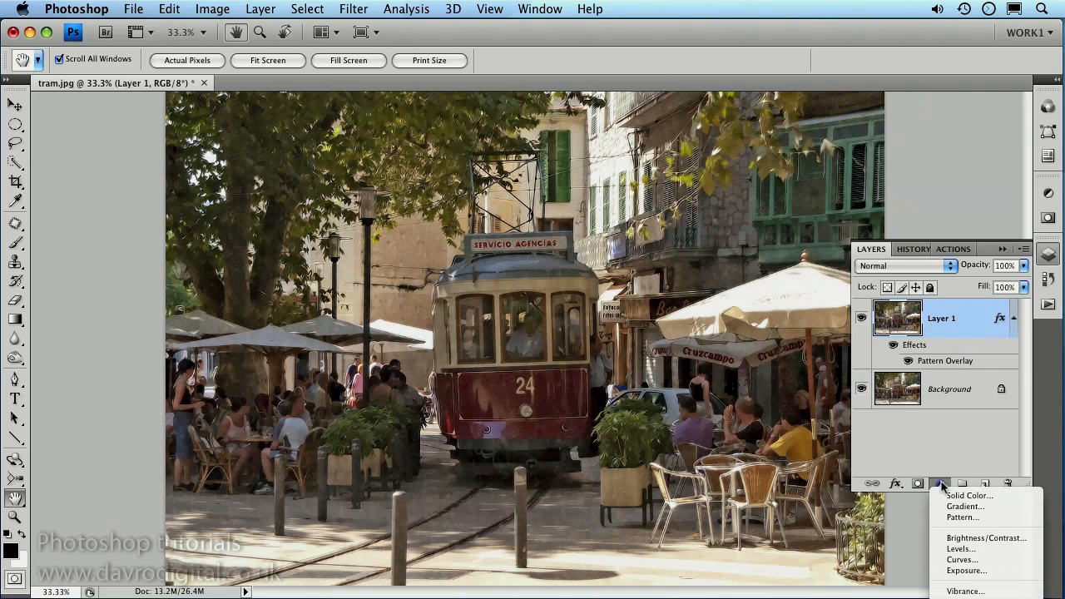
pyautogui.click(958, 550)
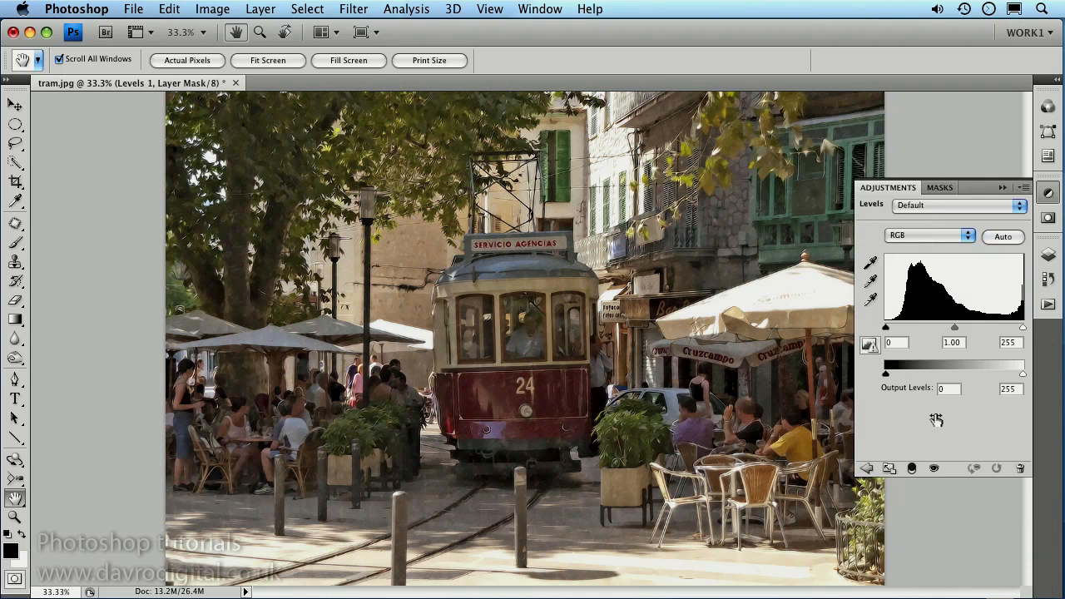
pyautogui.moveTo(1021, 329); pyautogui.dragTo(1004, 330)
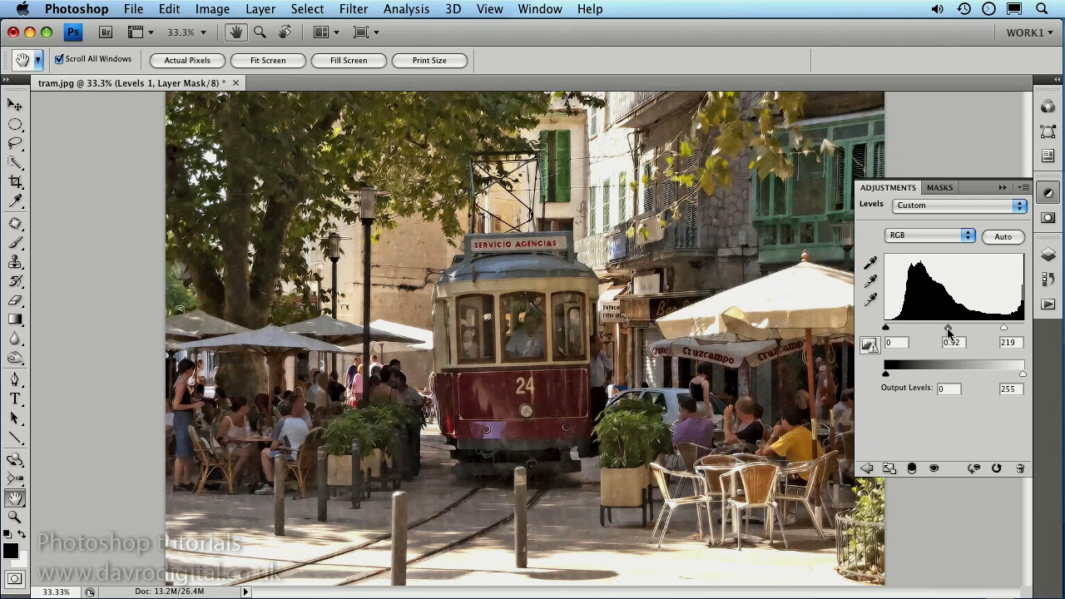
# Add a Hue/Saturation adjustment layer with the master saturation at +5
pyautogui.click(866, 469)
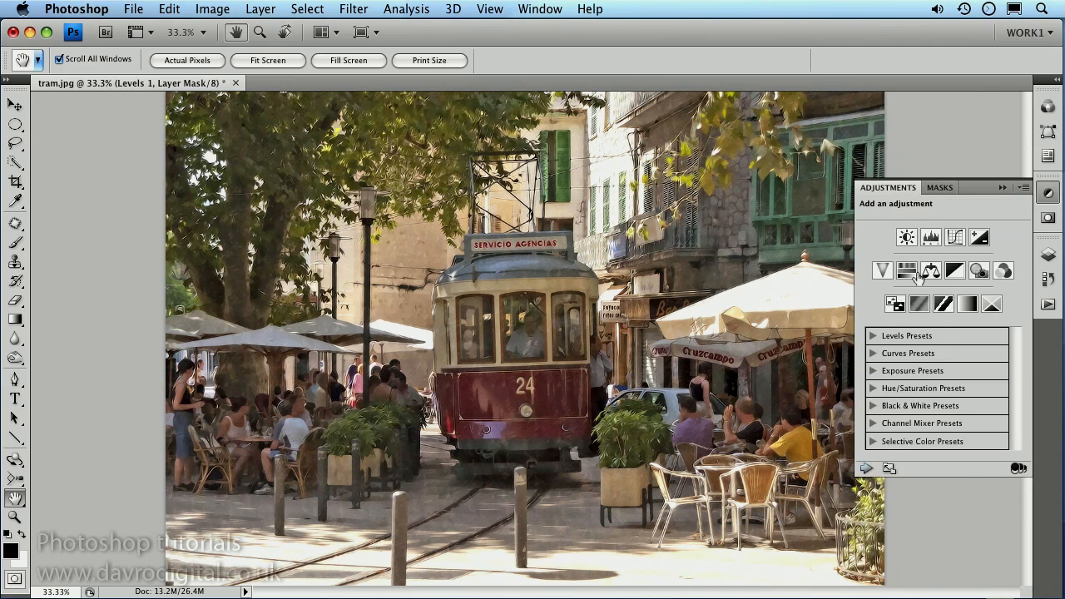
pyautogui.click(907, 271)
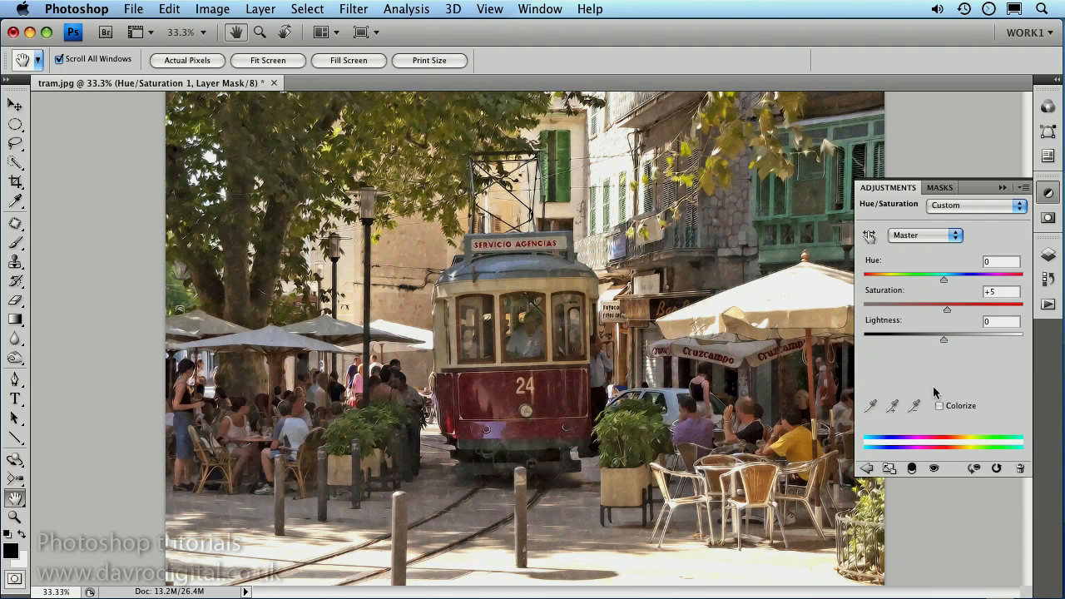
pyautogui.click(1048, 256)
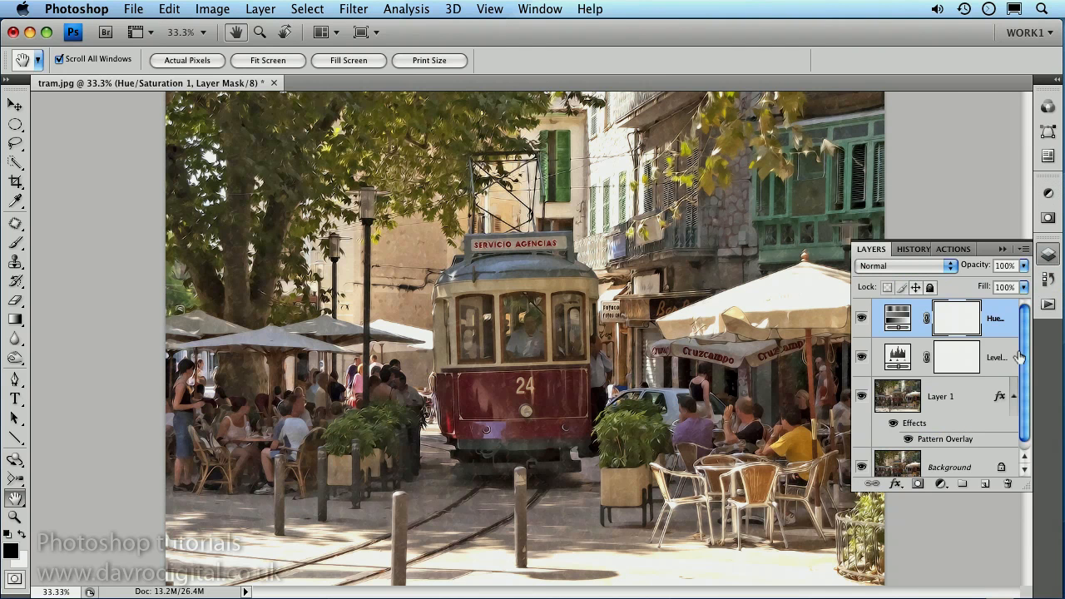
# Isolate the Background layer to inspect the original tram at 100%, and restore all the layers for comparison
pyautogui.scroll(-1, 1028, 402)
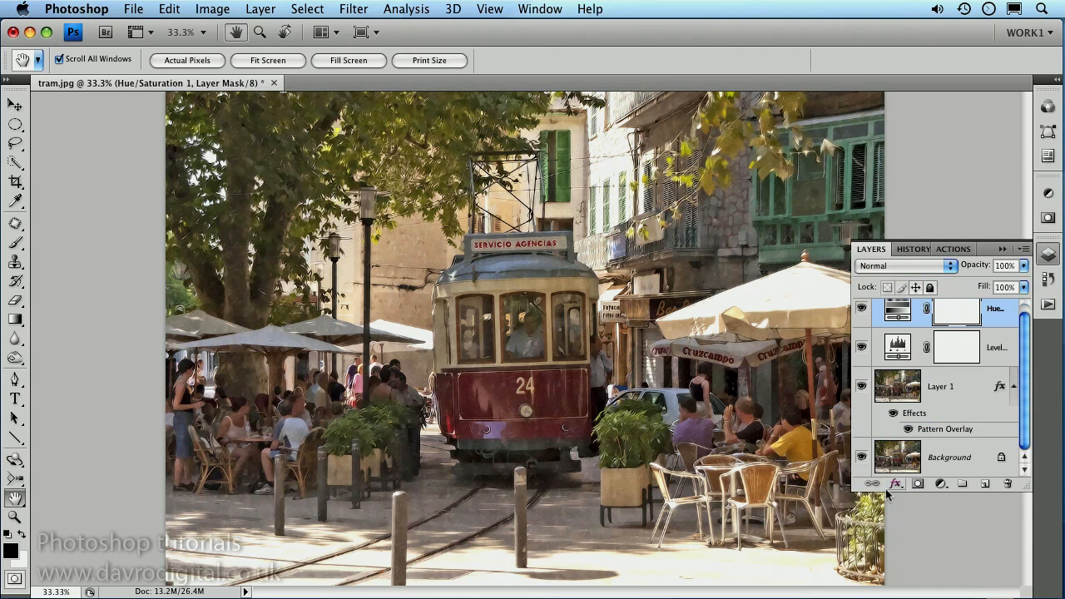
pyautogui.keyDown('alt'); pyautogui.click(861, 459); pyautogui.keyUp('alt')
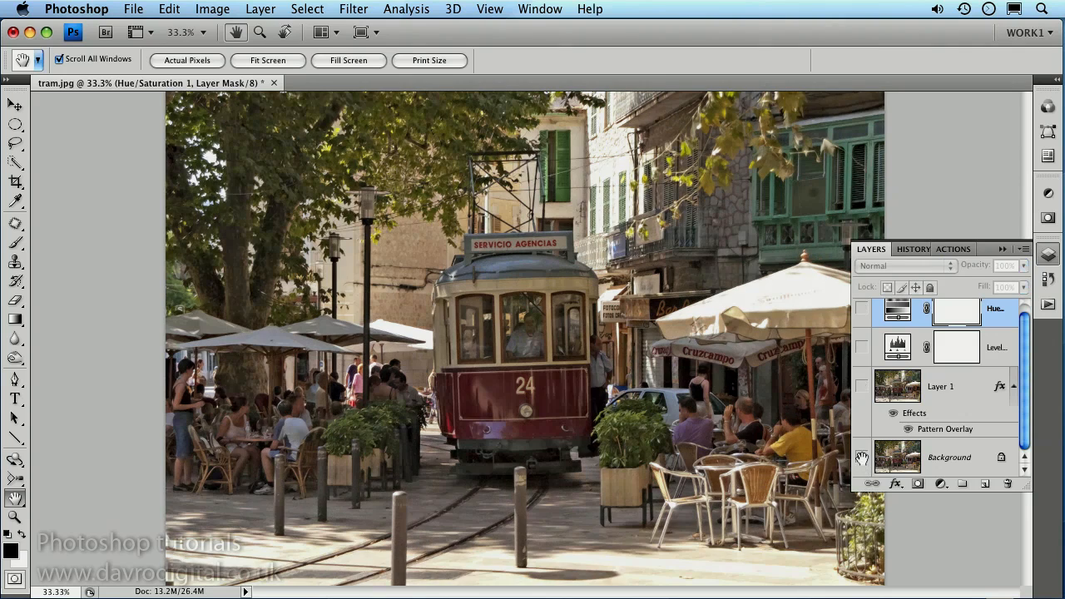
pyautogui.keyDown('super'); pyautogui.click(570, 407); pyautogui.keyUp('super')
pyautogui.keyDown('super'); pyautogui.click(566, 405); pyautogui.keyUp('super')
pyautogui.keyDown('super'); pyautogui.click(566, 405); pyautogui.keyUp('super')
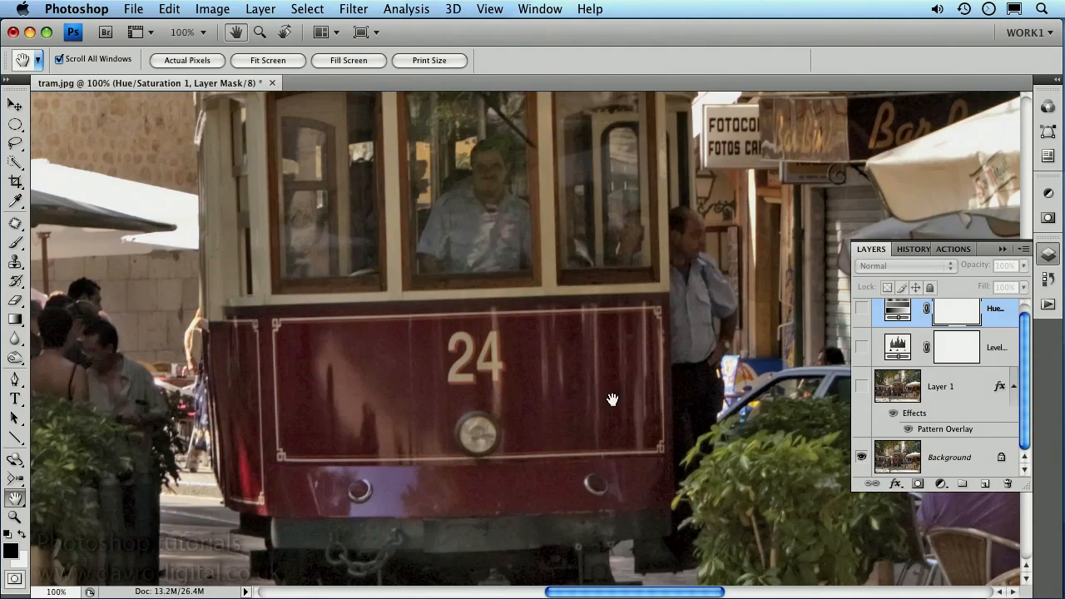
pyautogui.keyDown('alt'); pyautogui.click(862, 457); pyautogui.keyUp('alt')
# Examine the finished effect at 100% around the umbrellas and café guests, ending with the whole tram scene in view
pyautogui.moveTo(506, 421); pyautogui.dragTo(678, 443)
pyautogui.moveTo(601, 448); pyautogui.dragTo(803, 401)
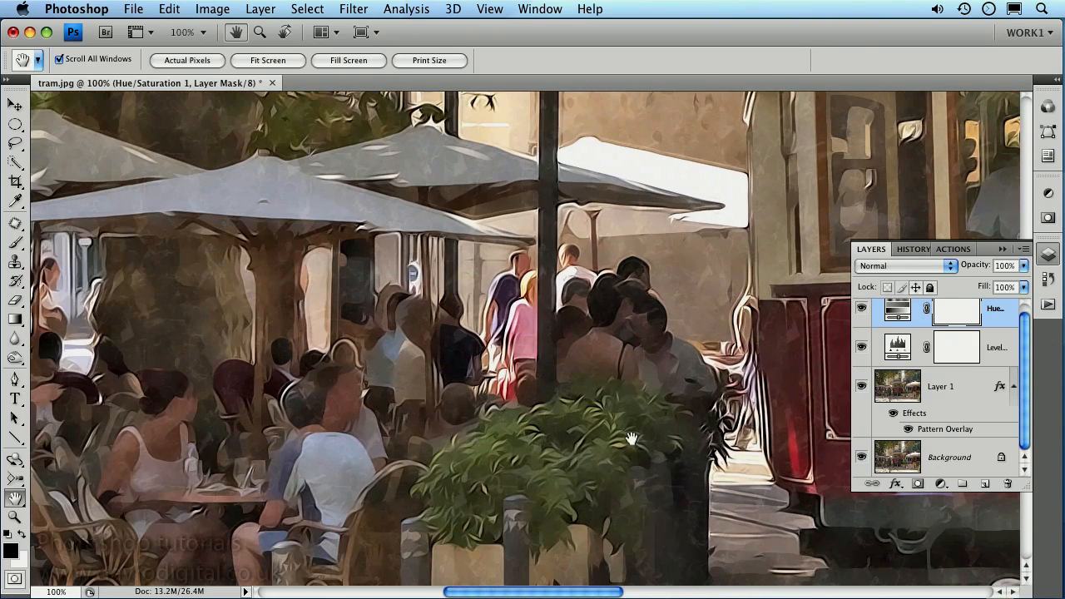
pyautogui.moveTo(619, 443); pyautogui.dragTo(800, 395)
pyautogui.moveTo(636, 418)
pyautogui.mouseDown()
pyautogui.moveTo(643, 411)
pyautogui.moveTo(625, 349)
pyautogui.moveTo(538, 442)
pyautogui.moveTo(463, 446)
pyautogui.moveTo(430, 420)
pyautogui.mouseUp()
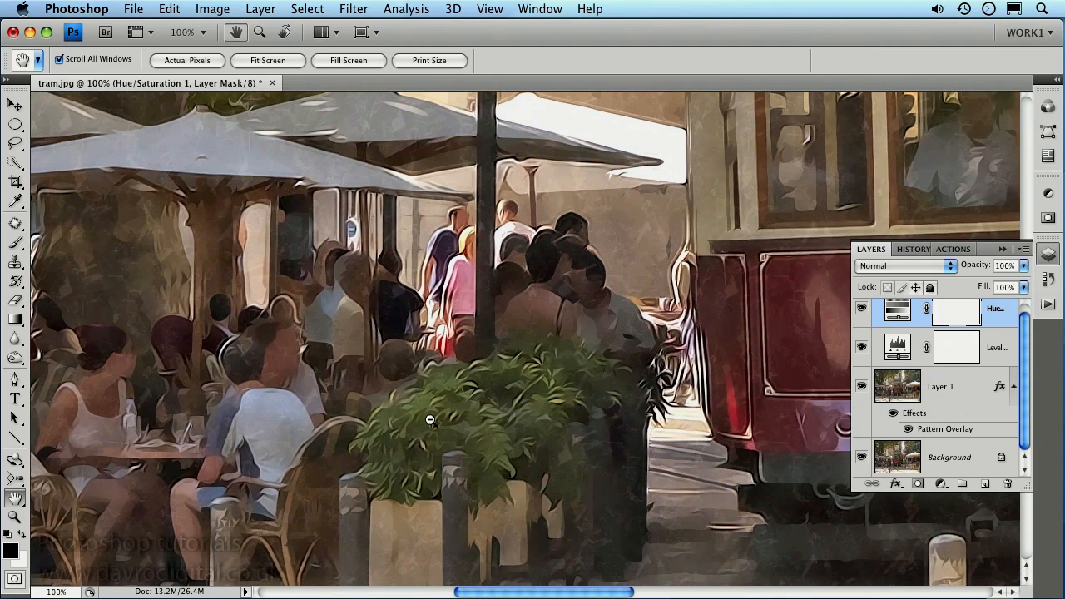
pyautogui.keyDown('alt'); pyautogui.click(630, 428); pyautogui.keyUp('alt')
pyautogui.keyDown('alt'); pyautogui.click(641, 418); pyautogui.keyUp('alt')
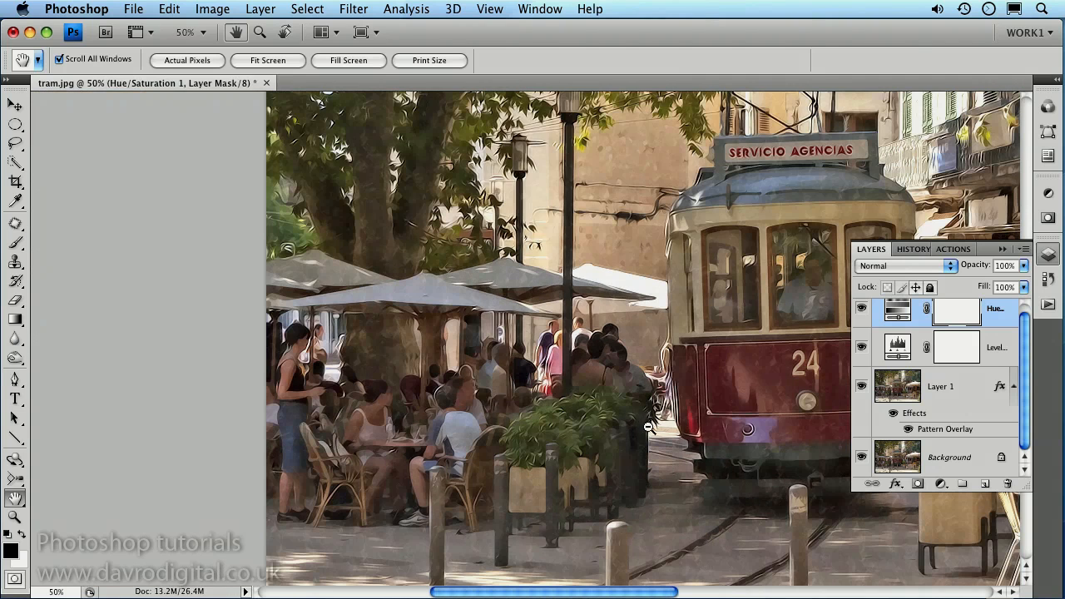
pyautogui.keyDown('alt'); pyautogui.click(665, 432); pyautogui.keyUp('alt')
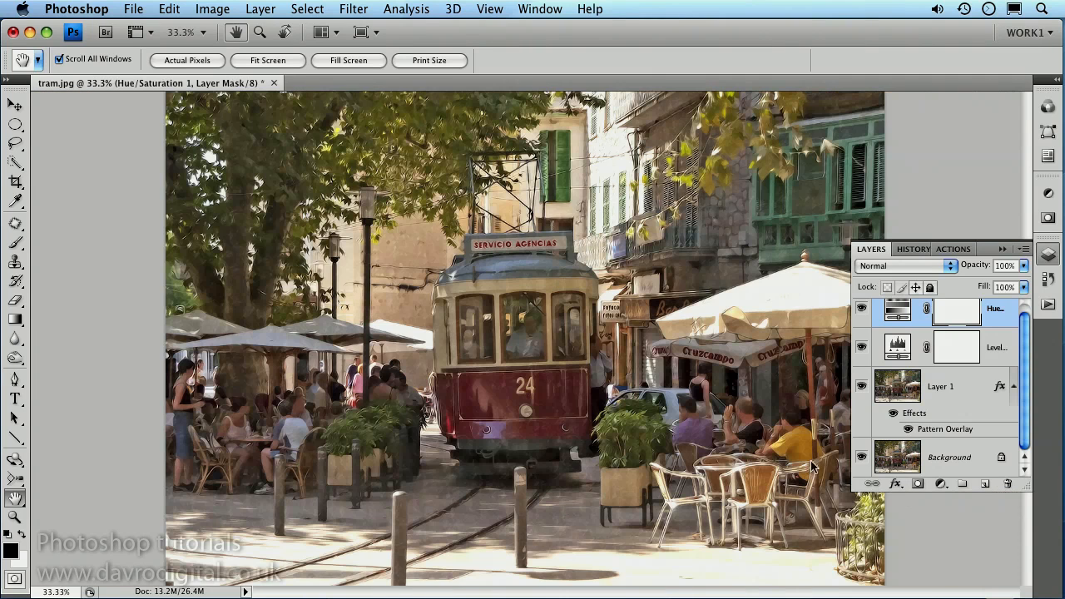